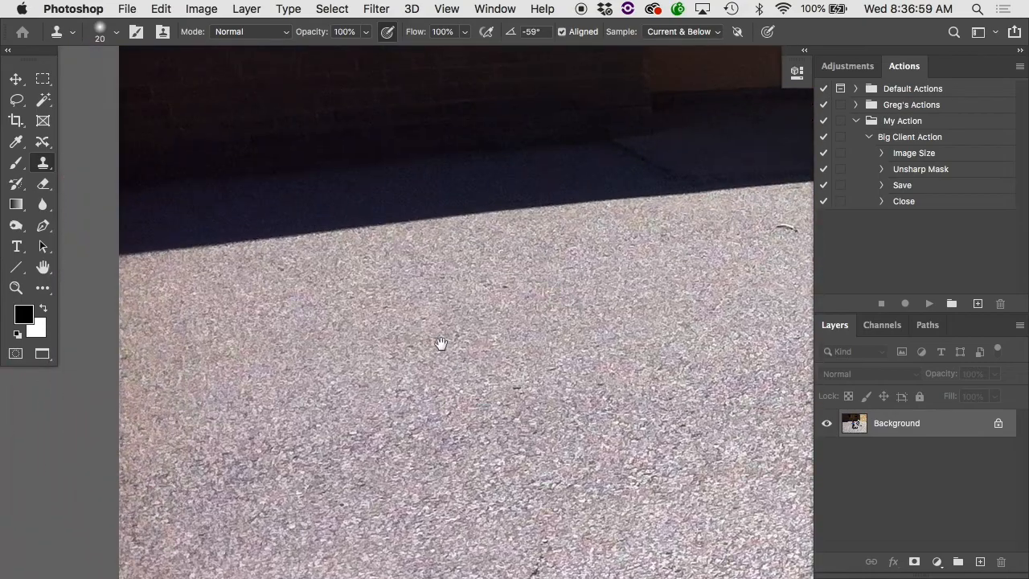
Clone fine asphalt from just below the building's shadow over the large weed clump near the photo's lower edge
scroll(405, 254, "up", 5)
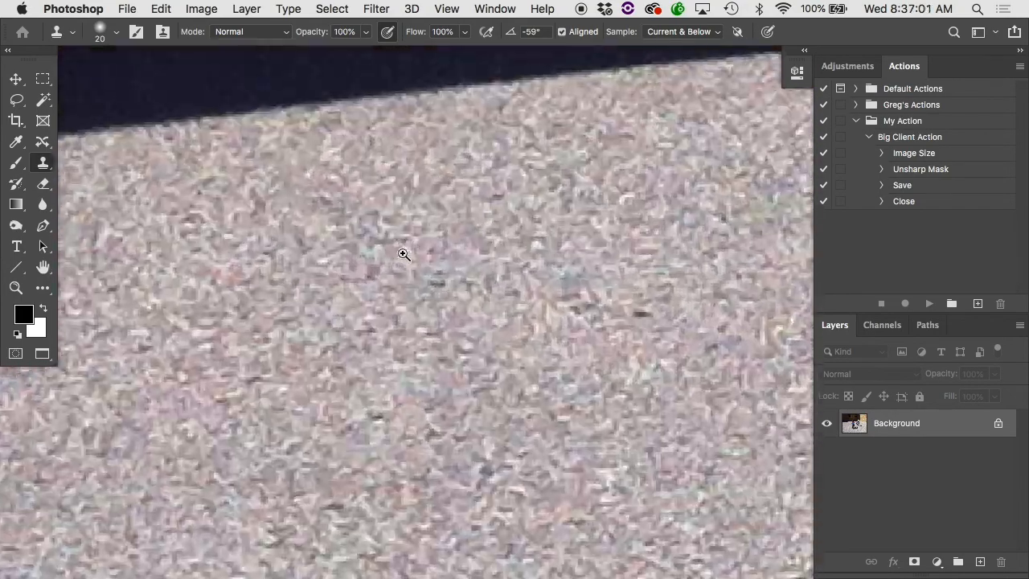
mouse_move(402, 240)
left_mouse_down()
mouse_move(457, 448)
mouse_move(427, 360)
left_mouse_up()
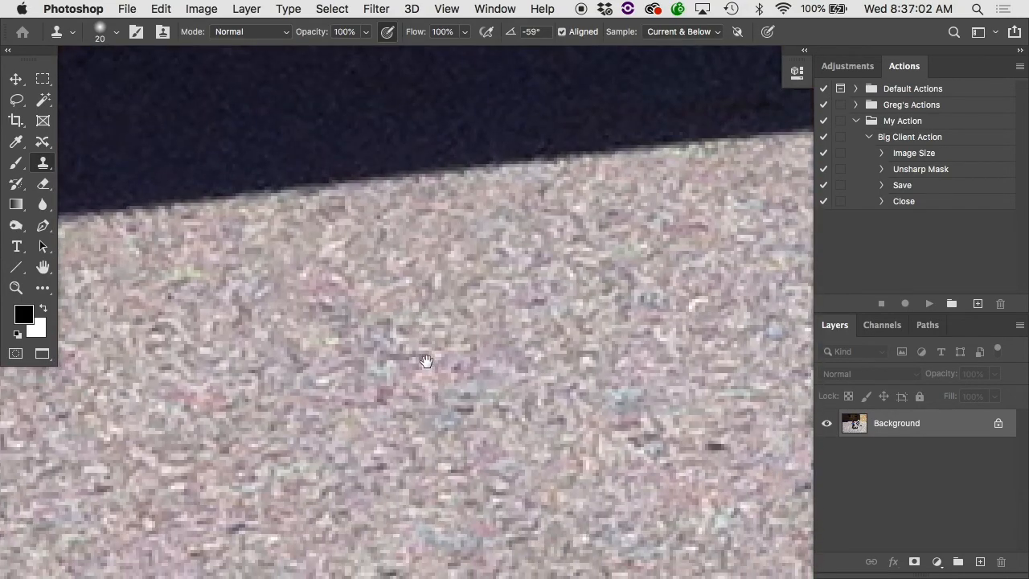
left_click(419, 314, "alt")
scroll(419, 315, "down", 8)
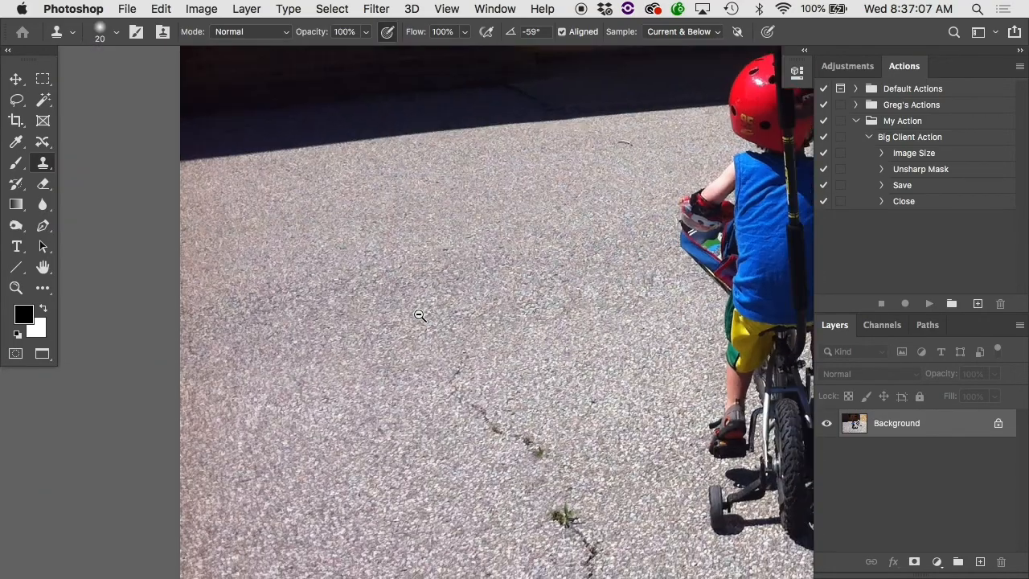
scroll(419, 314, "down", 2)
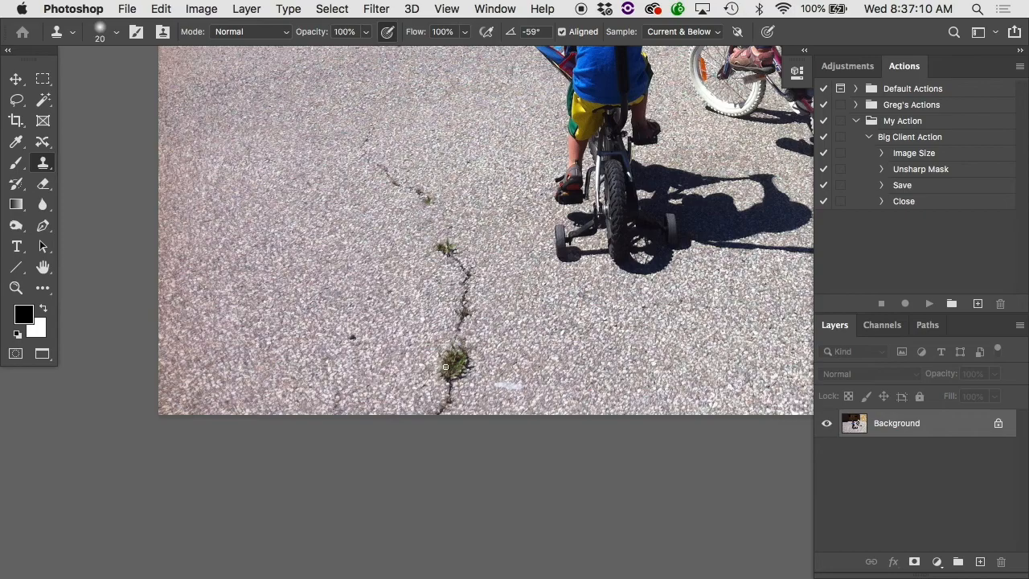
left_click(445, 367, "super")
mouse_move(344, 366)
left_mouse_down()
mouse_move(447, 362)
mouse_move(395, 386)
mouse_move(290, 404)
mouse_move(468, 407)
mouse_move(312, 426)
mouse_move(418, 434)
mouse_move(358, 469)
mouse_move(368, 481)
mouse_move(344, 480)
mouse_move(449, 417)
mouse_move(402, 424)
mouse_move(471, 452)
mouse_move(302, 505)
mouse_move(285, 540)
mouse_move(458, 518)
mouse_move(459, 481)
mouse_move(411, 435)
mouse_move(406, 394)
left_mouse_up()
left_click(407, 394, "alt+super")
Clone coarse foreground asphalt onto the finer pavement just below the building's shadow
left_click_drag(315, 130, 393, 236)
left_click_drag(327, 166, 361, 313)
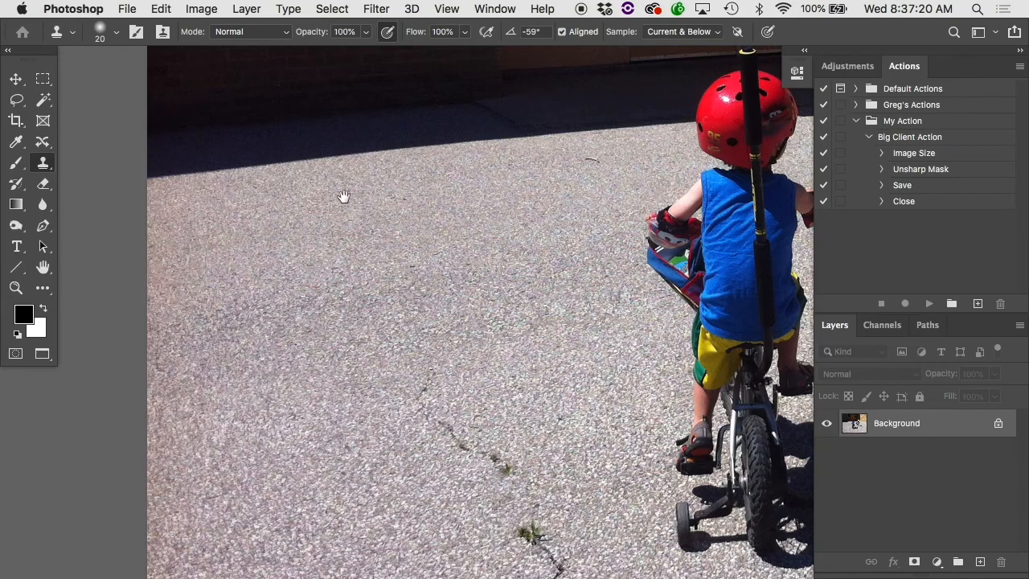
left_click_drag(527, 454, 387, 181)
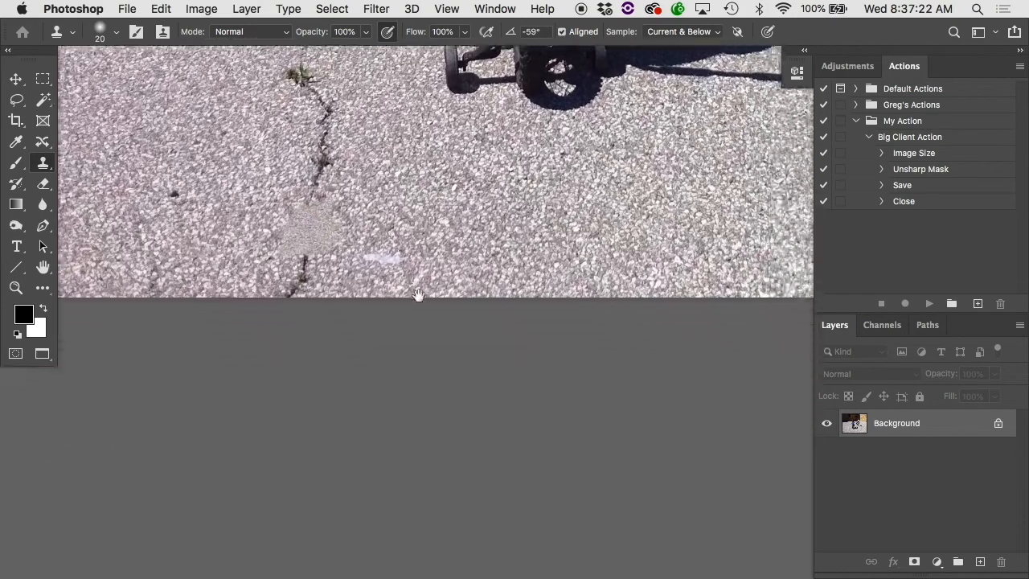
left_click(333, 242, "super")
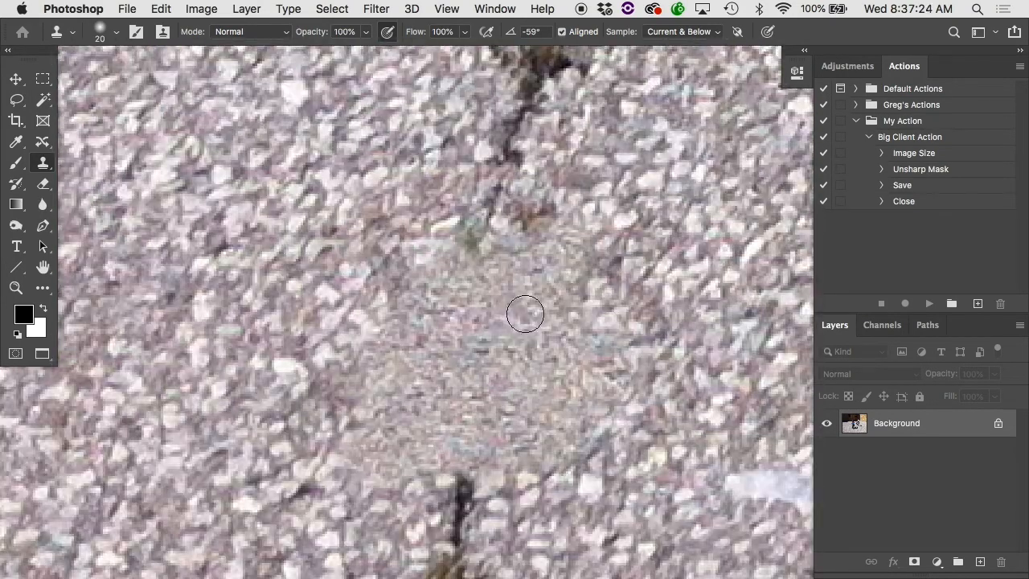
left_click(507, 328, "alt+super")
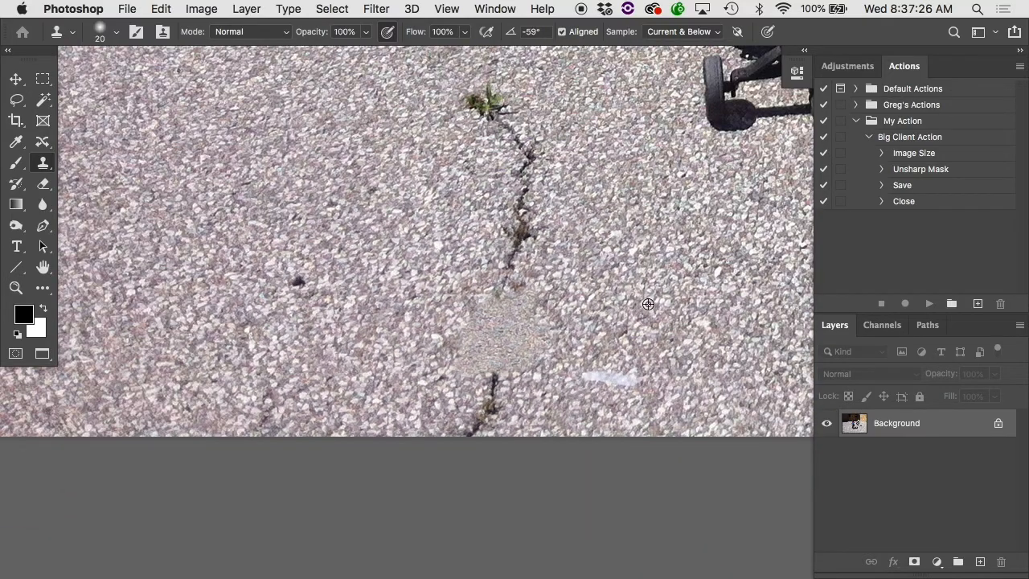
mouse_move(533, 149)
left_mouse_down()
mouse_move(531, 227)
mouse_move(496, 320)
mouse_move(434, 346)
mouse_move(438, 314)
mouse_move(328, 141)
left_mouse_up()
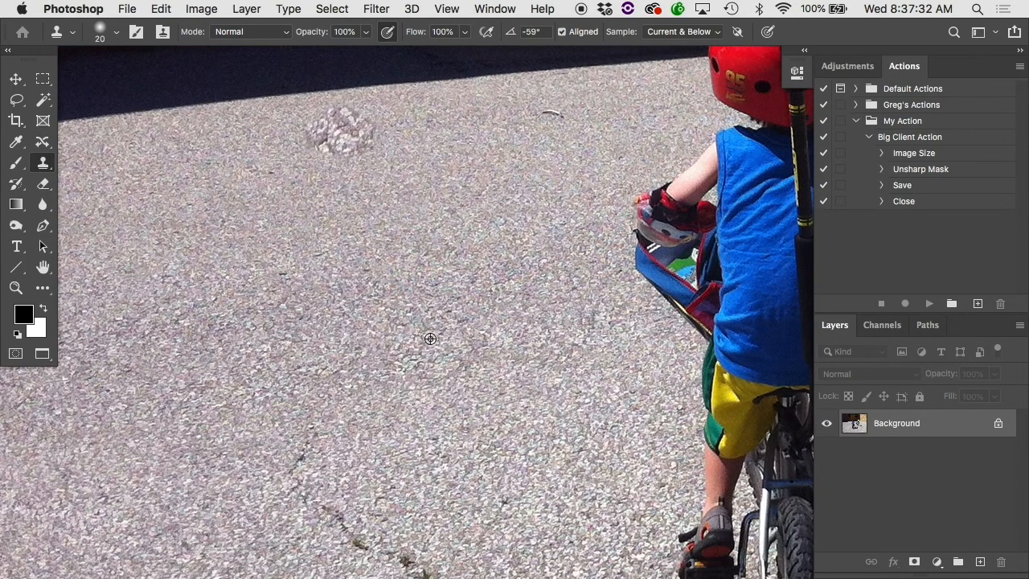
Sample nearby matching asphalt and clone it over the weed clump at the upper end of the long crack
left_click(431, 340, "alt+super")
scroll(488, 442, "down", 5)
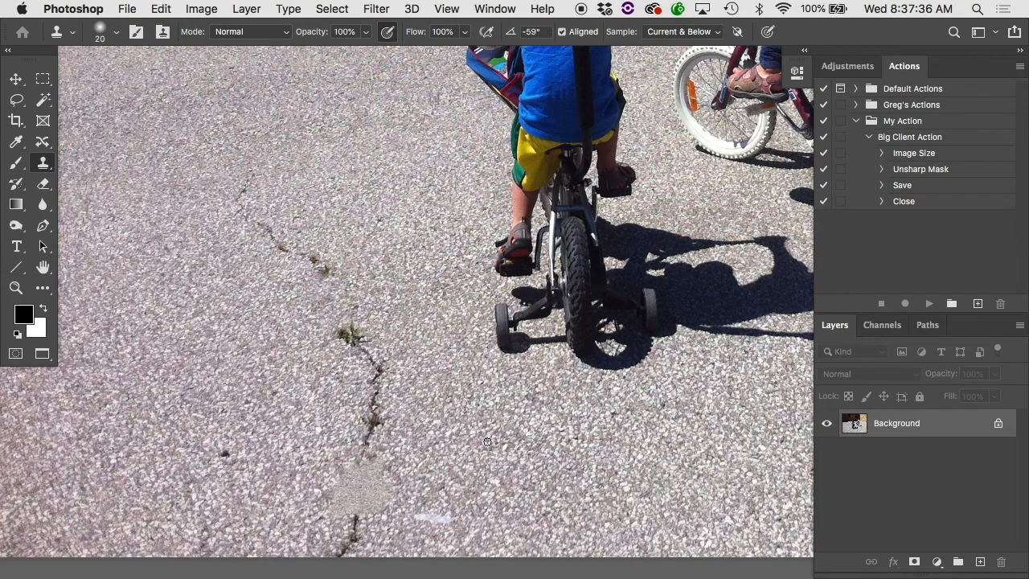
left_click(498, 402, "alt+super")
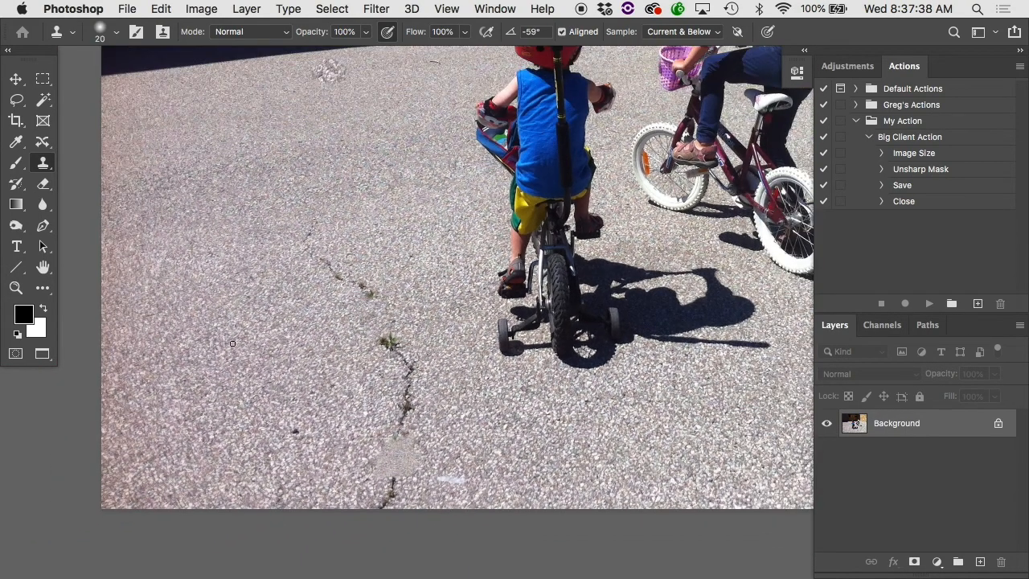
left_click_drag(393, 337, 400, 344)
Add a new empty layer above the background
scroll(612, 186, "up", 10)
scroll(611, 186, "right", 8)
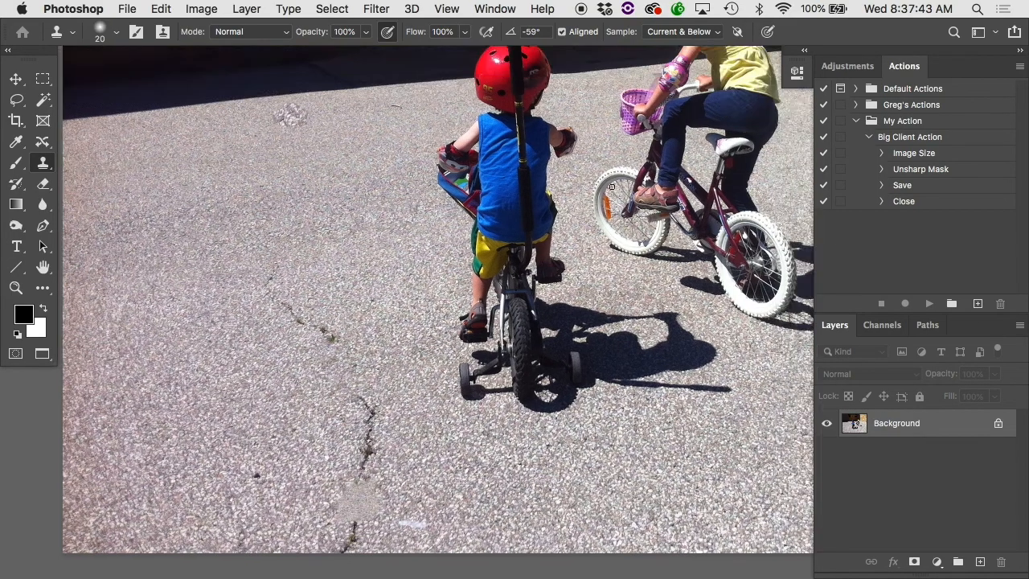
left_click(528, 206, "super")
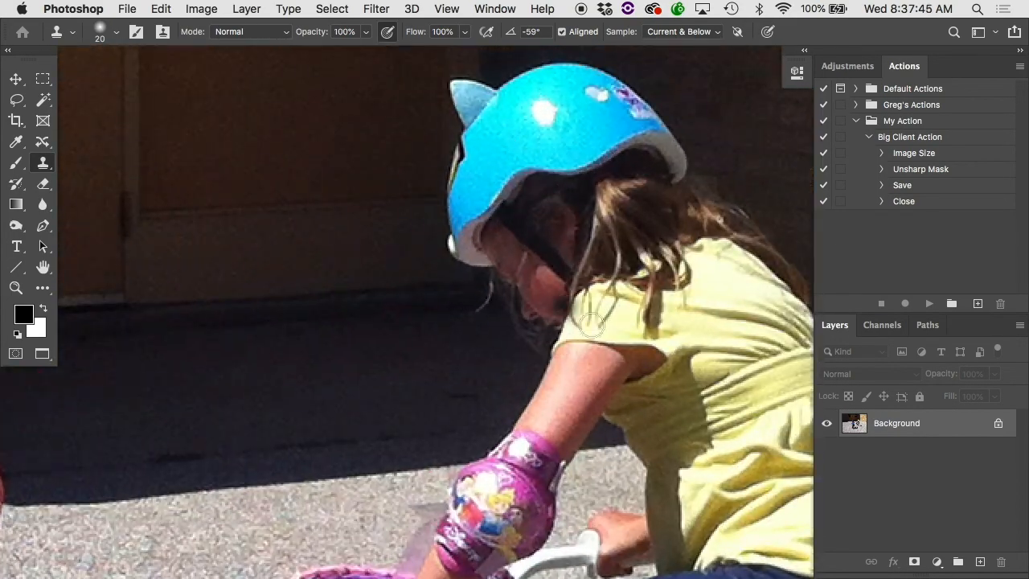
left_click(980, 563)
Clone the dark door frame and wall over the front edge of the girl's blue helmet
scroll(444, 362, "up", 5)
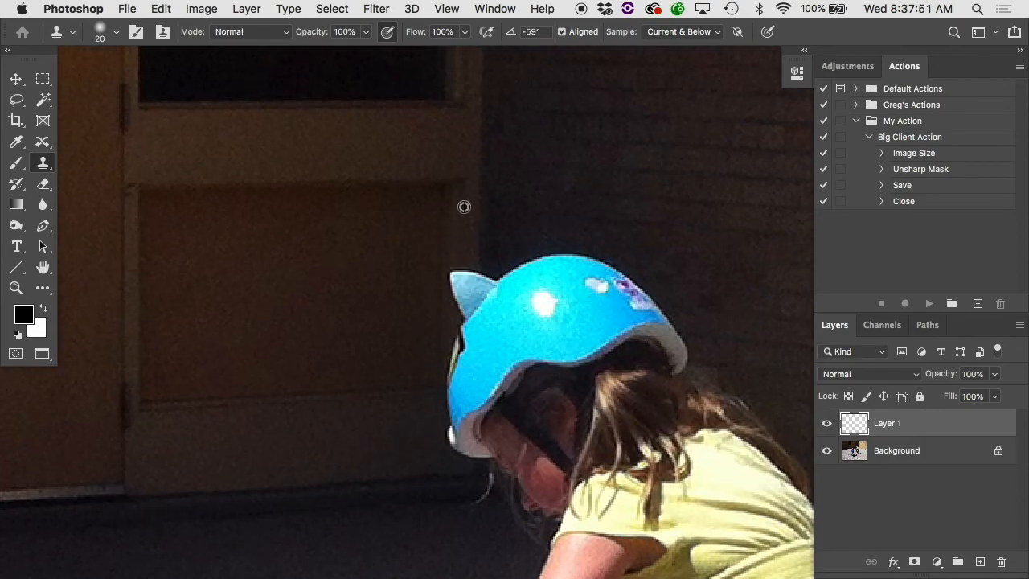
mouse_move(464, 269)
left_mouse_down()
mouse_move(493, 279)
mouse_move(453, 292)
mouse_move(503, 290)
mouse_move(495, 304)
mouse_move(458, 315)
mouse_move(471, 349)
mouse_move(467, 339)
mouse_move(447, 388)
left_mouse_up()
left_click_drag(450, 425, 470, 447)
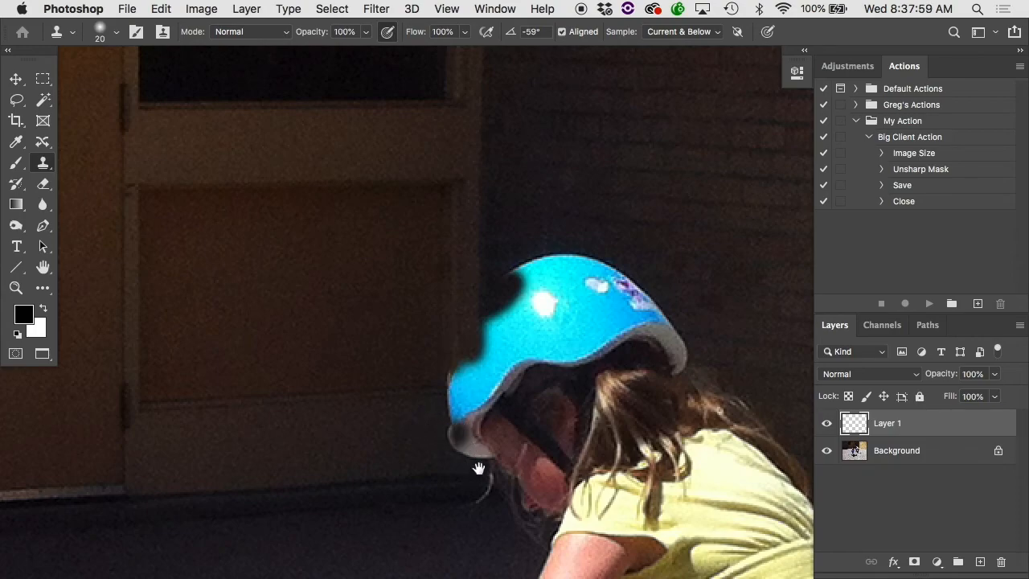
left_click_drag(485, 309, 477, 368)
left_click_drag(627, 222, 542, 271)
left_click(543, 273, "alt")
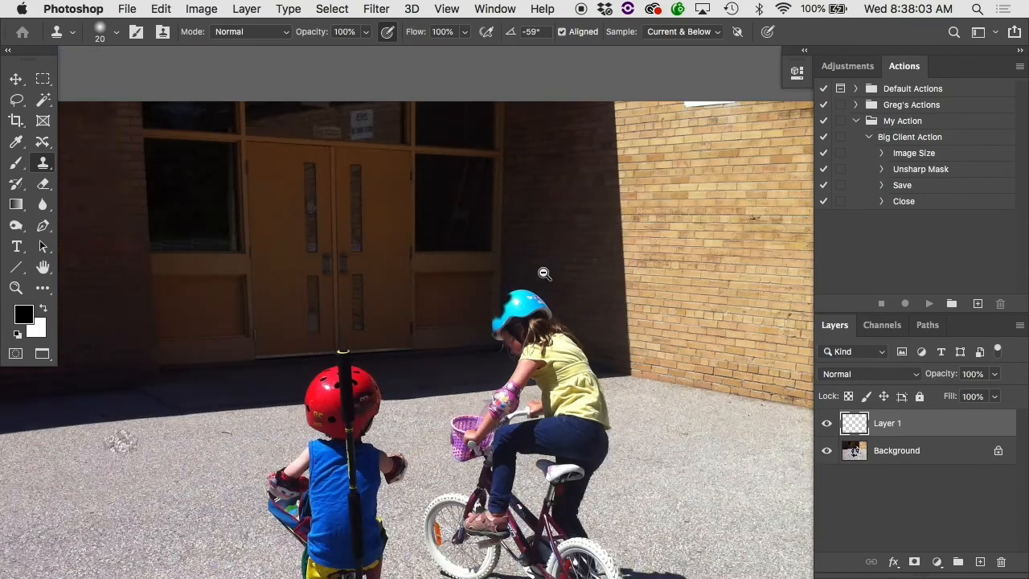
Select the Background layer and open the Vanishing Point filter on it
scroll(544, 274, "up", 3)
scroll(544, 273, "right", 3)
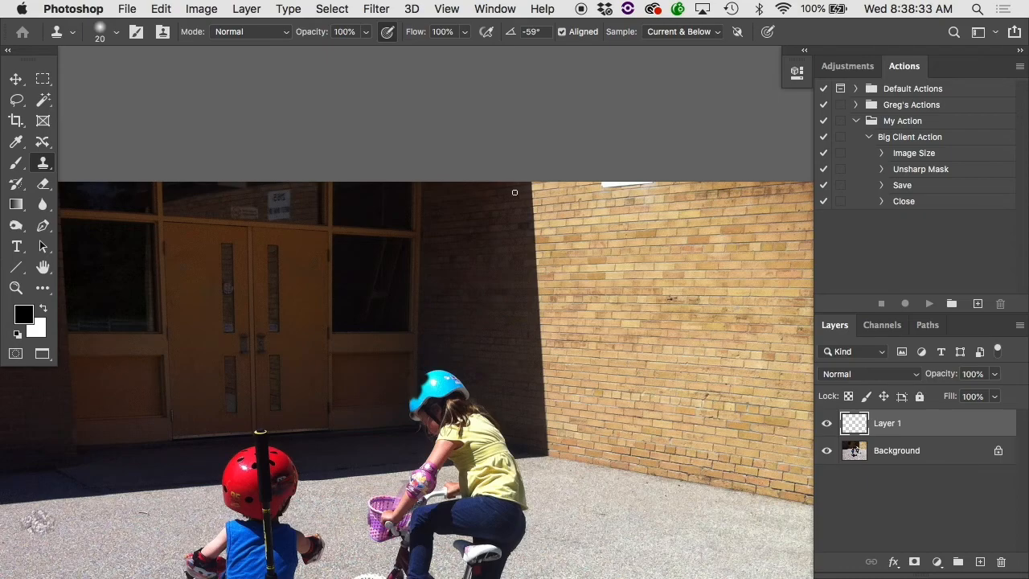
left_click(876, 452)
scroll(651, 422, "down", 5)
scroll(650, 422, "left", 3)
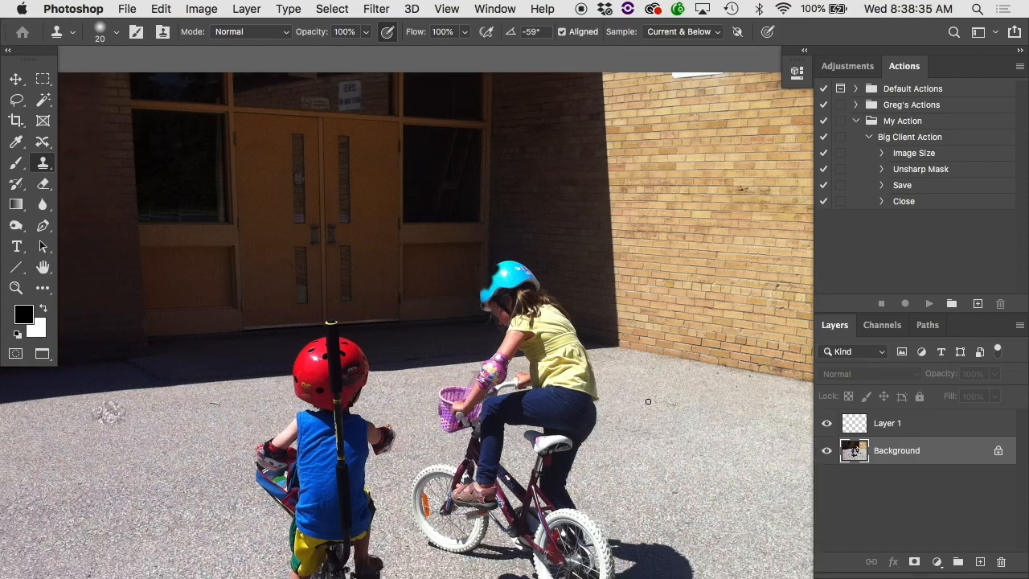
left_click(377, 9)
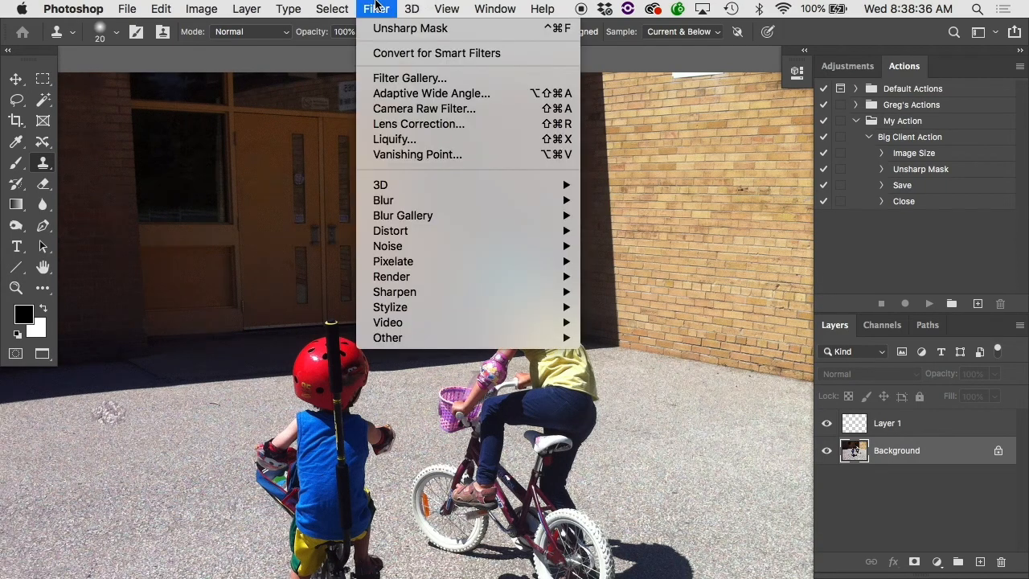
left_click(400, 155)
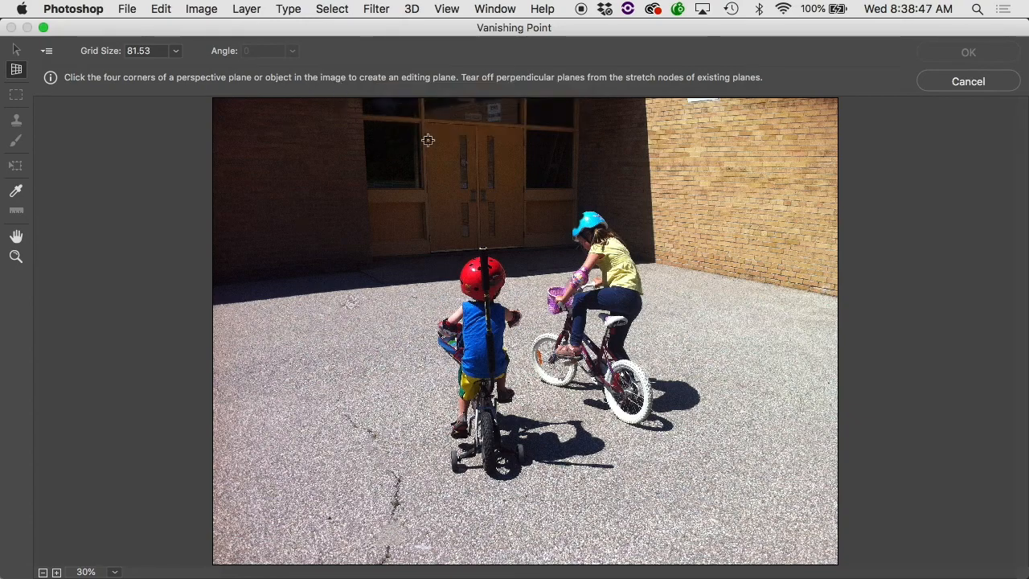
Create a four-corner perspective plane on the entrance wall, from the upper door frame line down to the ground
left_click(448, 199, "super")
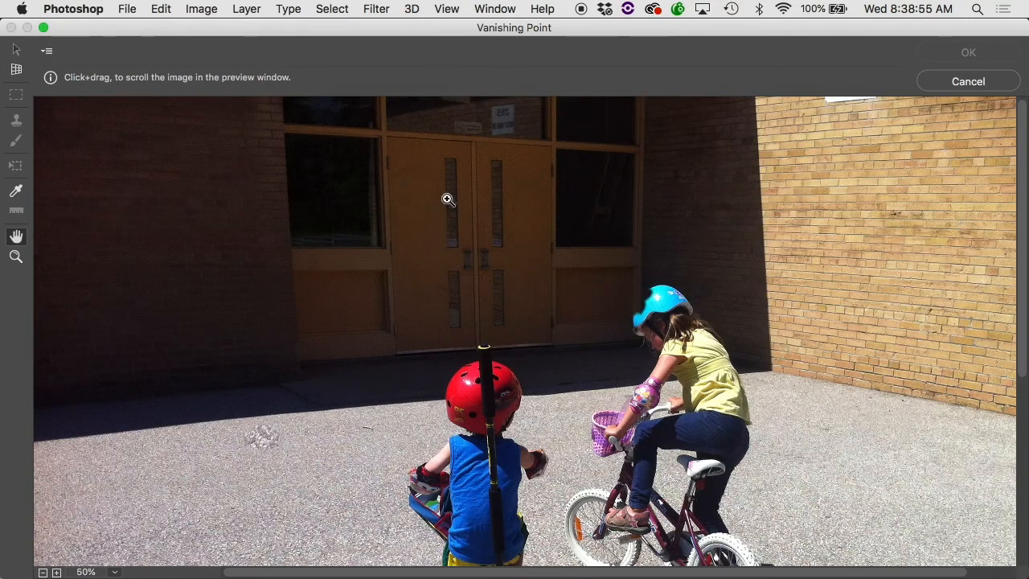
left_click(448, 199, "super")
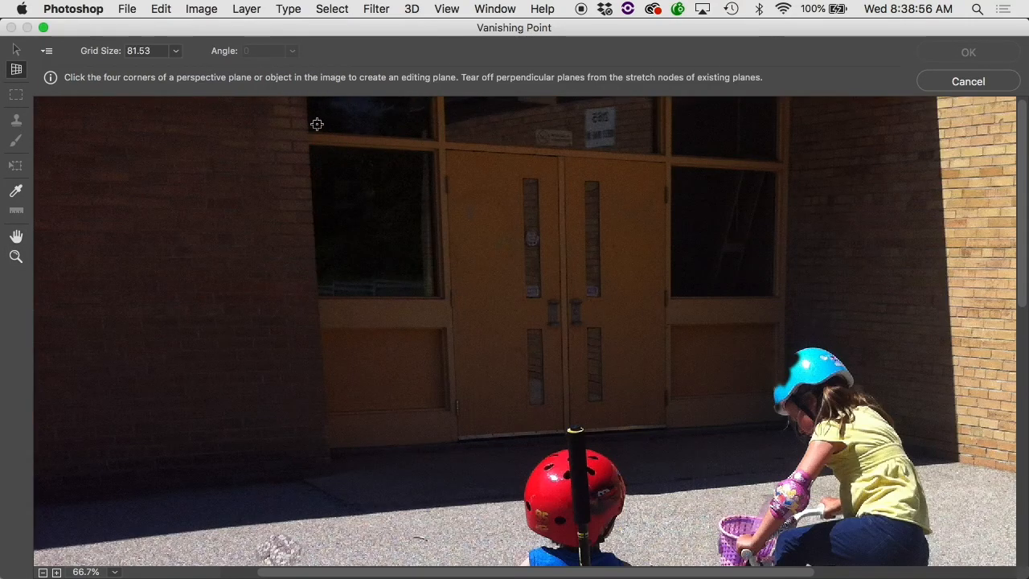
left_click(305, 133)
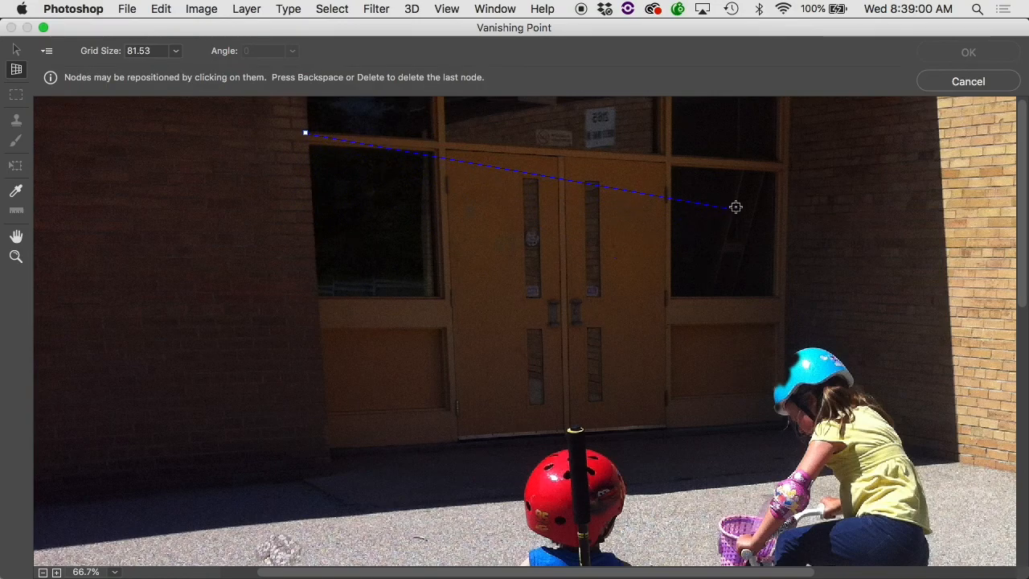
left_click(791, 162)
scroll(781, 309, "right", 5)
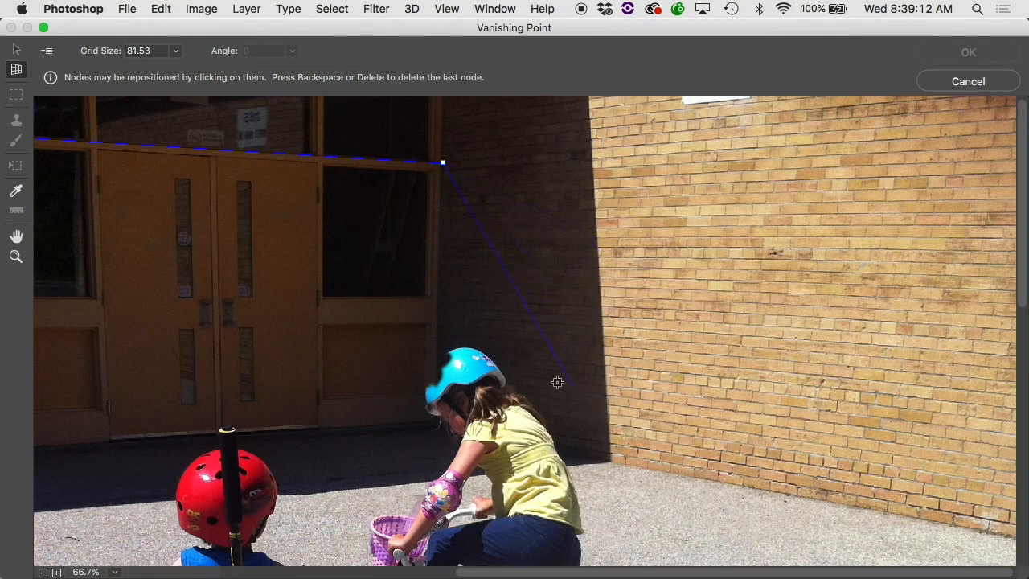
left_click(435, 430)
scroll(436, 430, "left", 10)
scroll(436, 430, "down", 4)
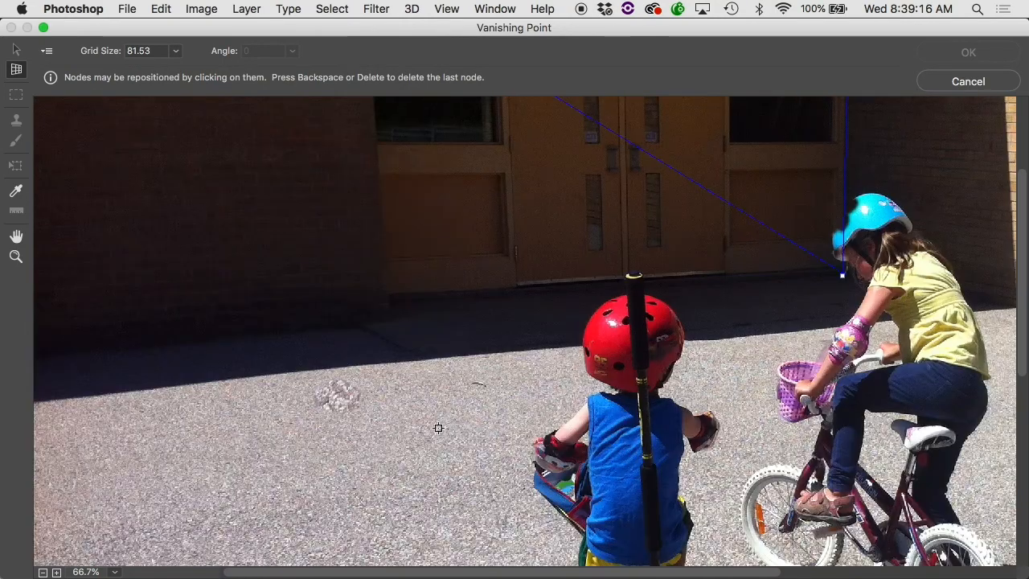
left_click(388, 305)
scroll(388, 309, "right", 10)
scroll(388, 310, "up", 4)
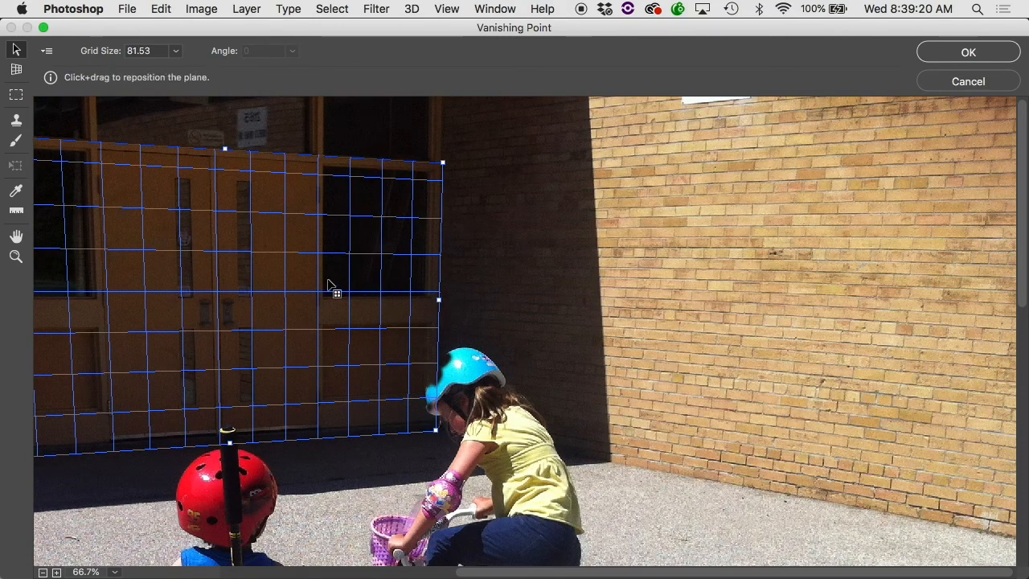
Select the entrance plane and tear off a perpendicular plane from its edge along the adjoining brick wall
scroll(340, 292, "left", 8)
scroll(341, 291, "down", 2)
left_click(17, 119)
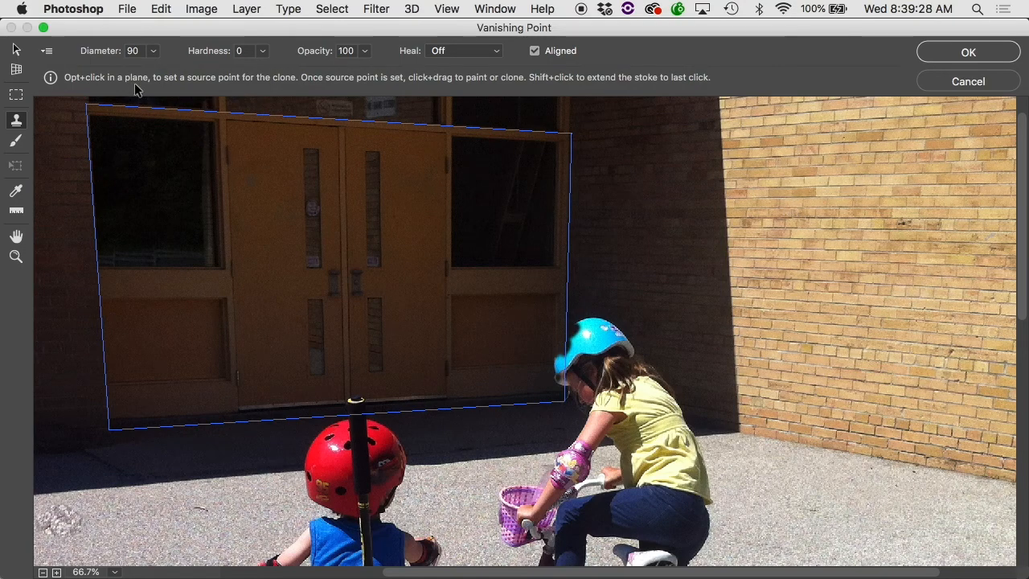
left_click(16, 50)
left_click(212, 151)
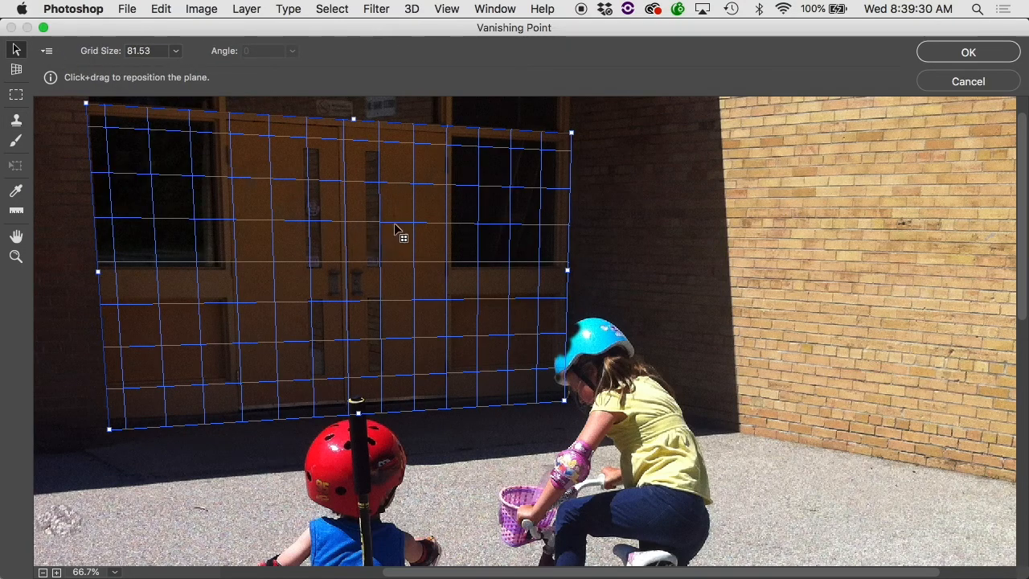
left_click_drag(569, 268, 1008, 351)
key("alt")
left_click(891, 321, "alt")
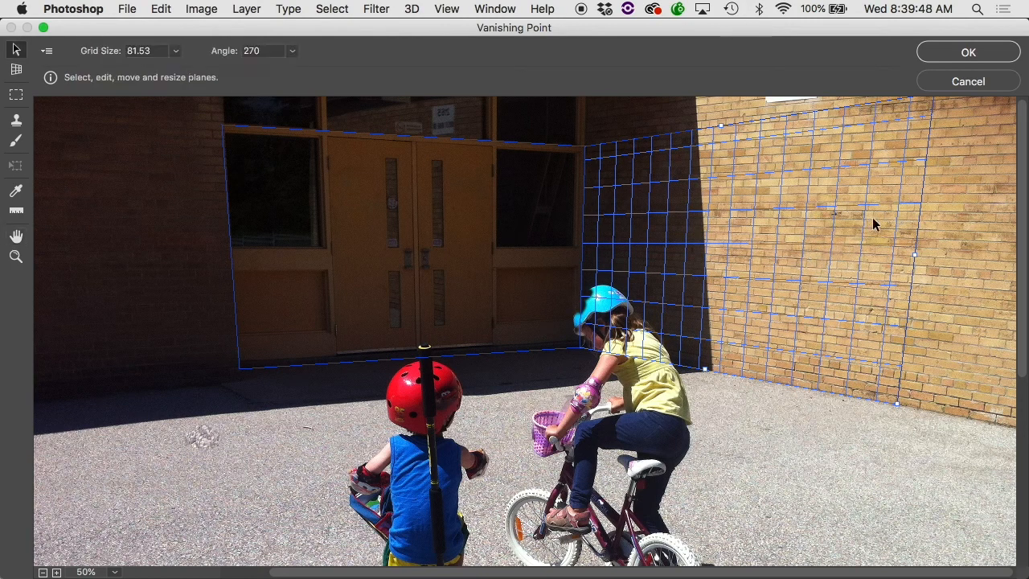
Shorten the brick wall plane and lower its outer upper corner to match the brick lines
left_click_drag(918, 255, 877, 255)
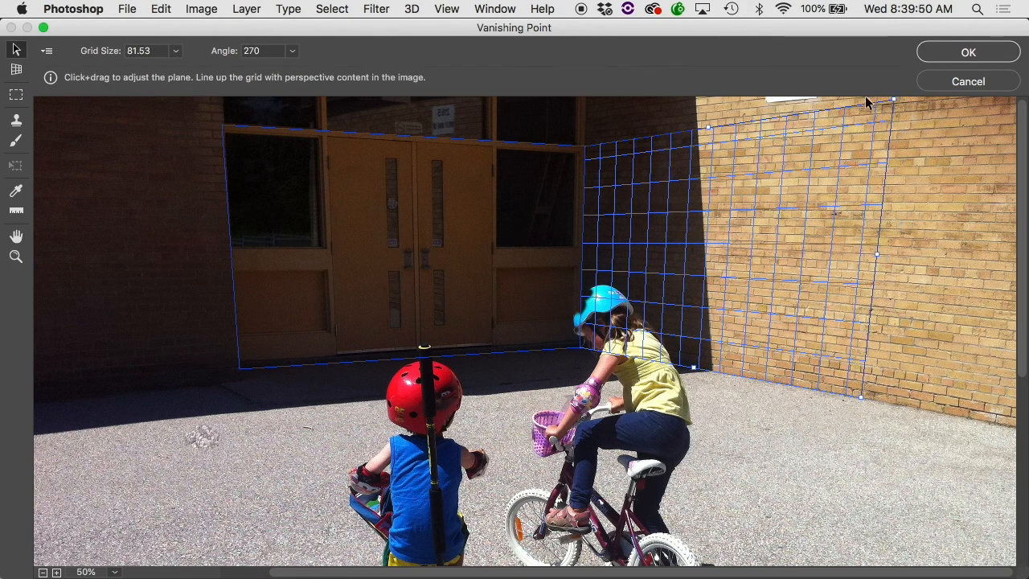
key("alt")
left_click_drag(895, 103, 888, 124)
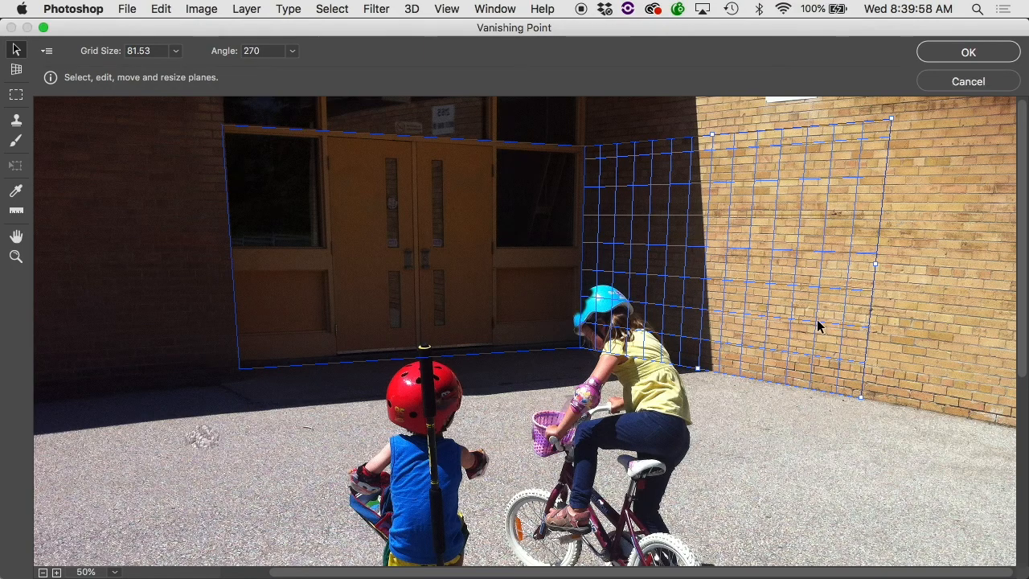
With the Stamp tool, clone the shaded brick in perspective over the girl's helmet and around the corner onto the door panel
left_click(17, 119)
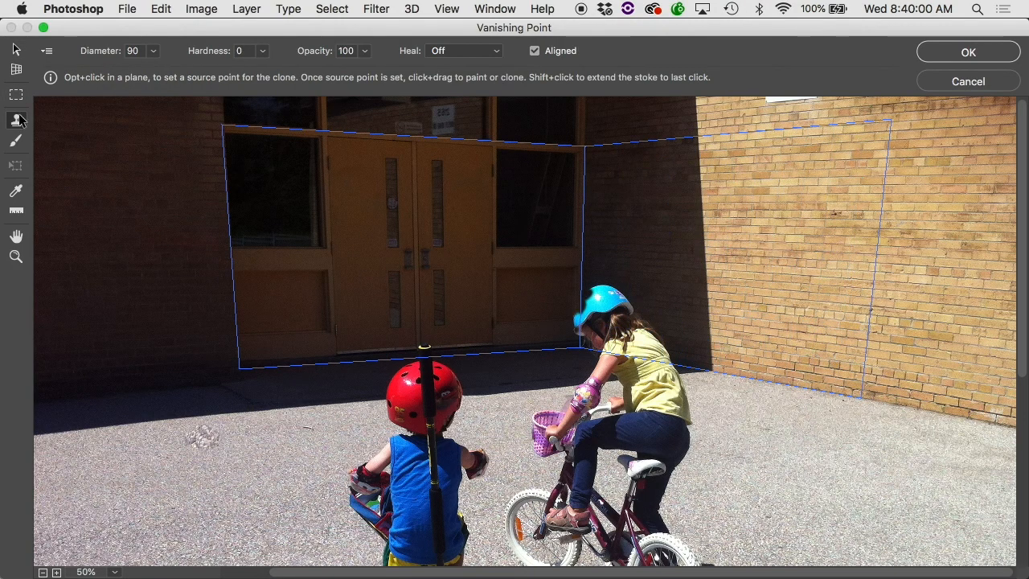
left_click(687, 239, "super")
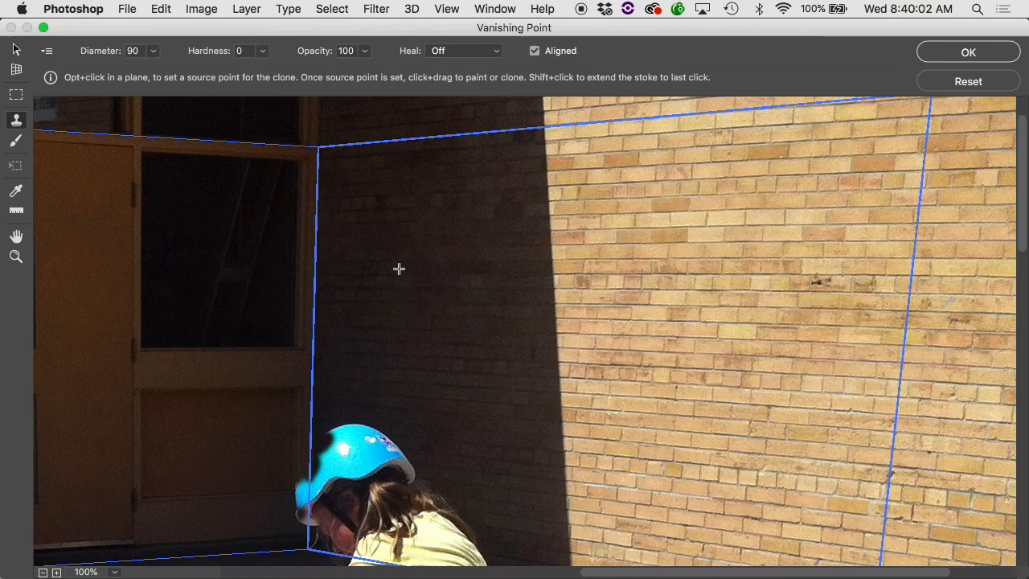
left_click(373, 263, "alt")
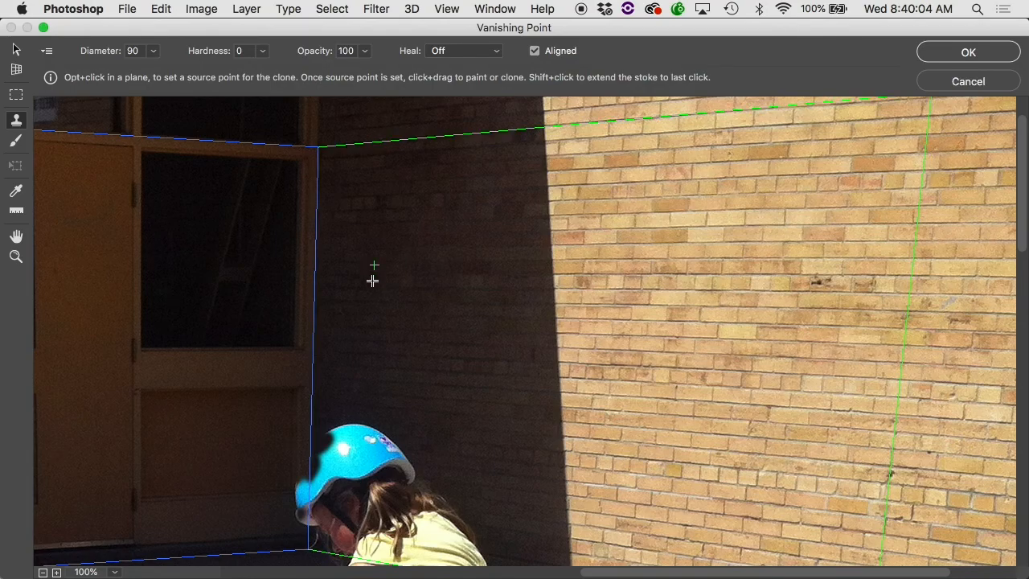
mouse_move(369, 403)
left_mouse_down()
mouse_move(324, 426)
mouse_move(400, 448)
mouse_move(319, 453)
mouse_move(419, 479)
mouse_move(290, 482)
left_mouse_up()
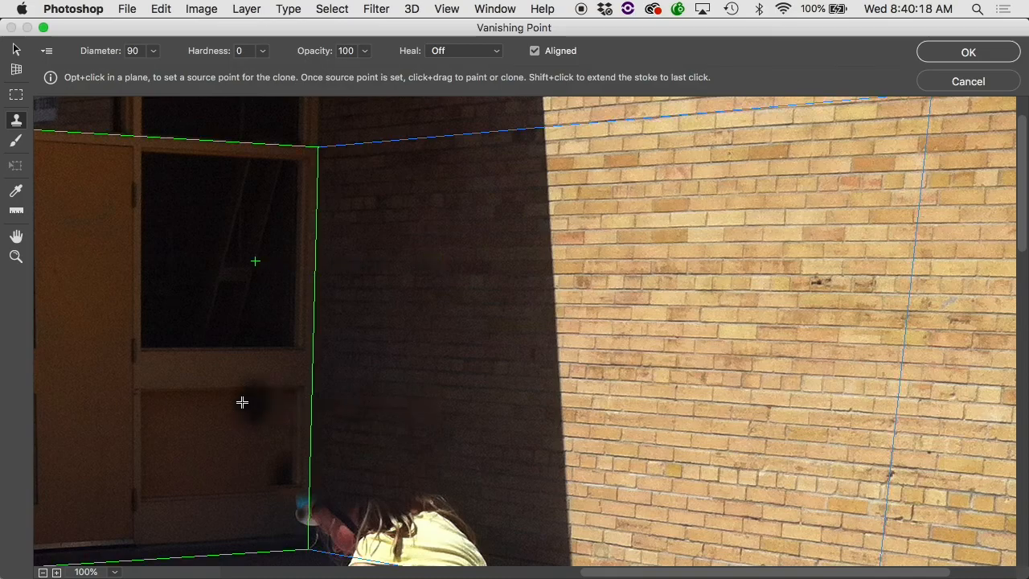
Clone the shaded brick in perspective over the girl's hair and upper back, down to the base of the wall
mouse_move(414, 498)
left_mouse_down()
mouse_move(465, 514)
mouse_move(324, 500)
mouse_move(353, 531)
mouse_move(488, 557)
mouse_move(306, 509)
mouse_move(324, 536)
mouse_move(421, 562)
left_mouse_up()
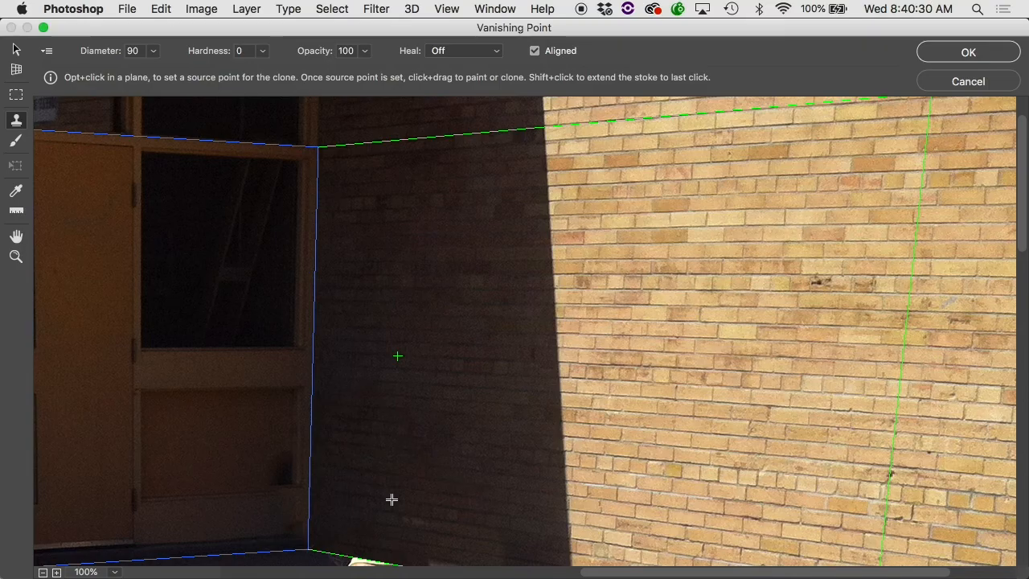
left_click(392, 500, "alt")
left_click(392, 500, "alt")
left_click(391, 500, "alt")
scroll(518, 265, "up", 2)
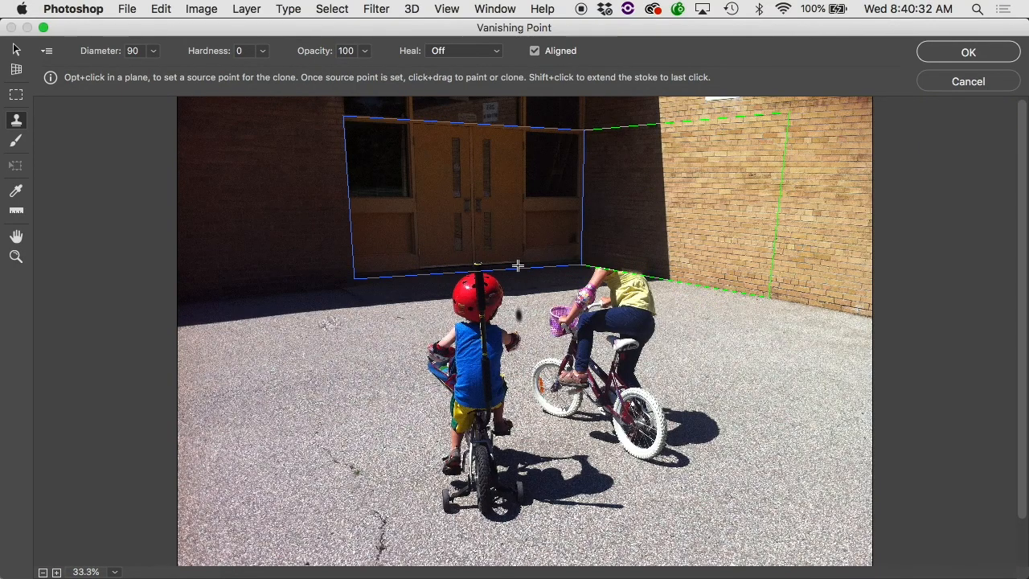
Tear off a perpendicular ground plane from the entrance plane's lower edge and stretch it across the whole pavement
left_click(16, 50)
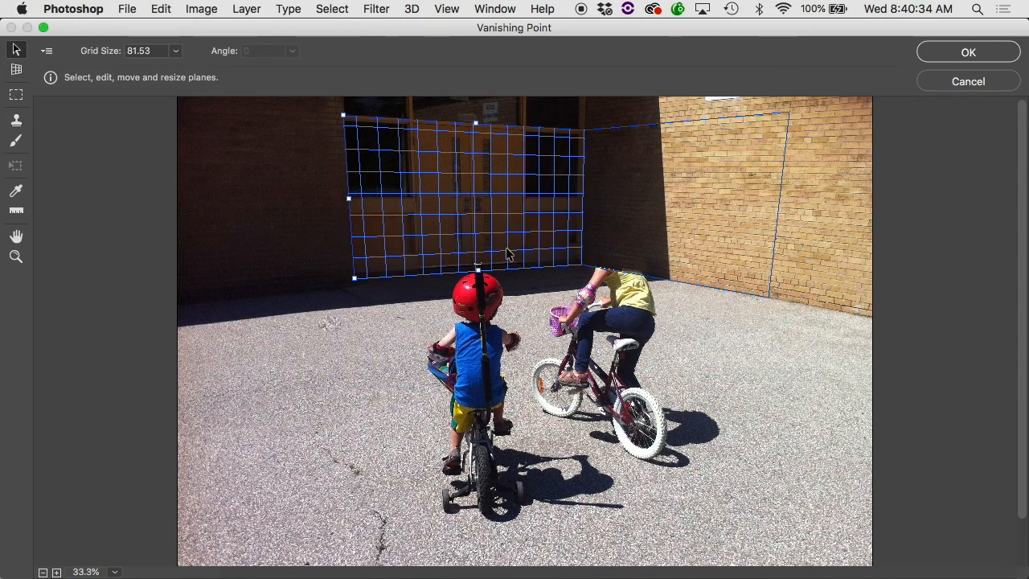
left_click_drag(478, 269, 952, 577)
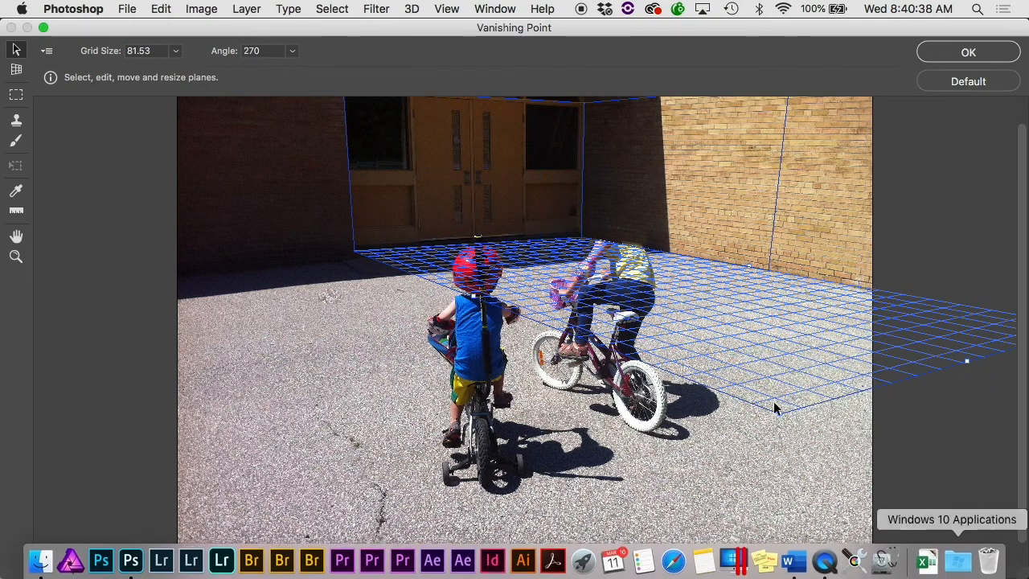
left_click_drag(331, 370, 152, 452)
left_click_drag(838, 404, 960, 551)
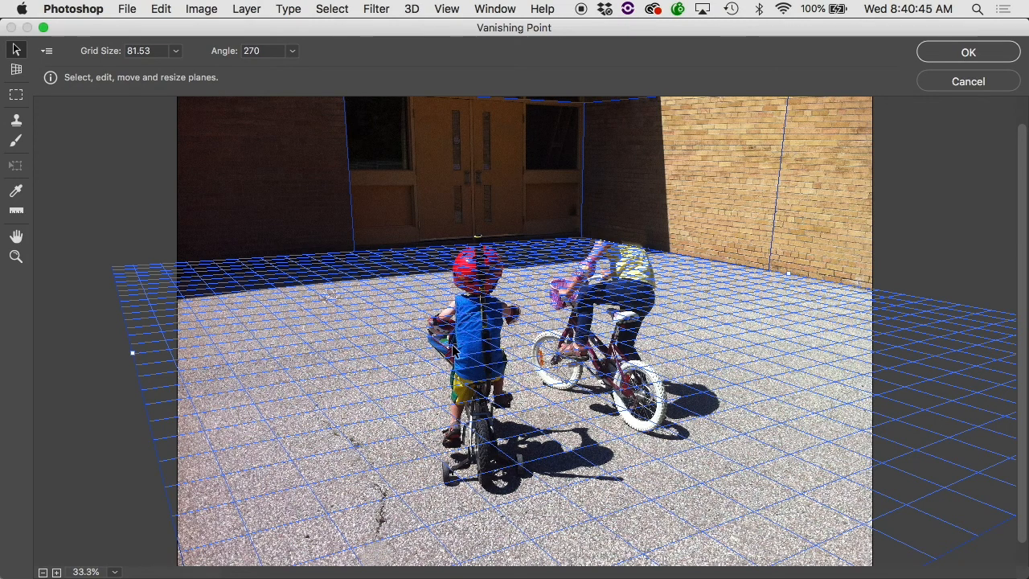
With the Stamp tool, sample the distant pavement near the building's shadow and clone it in perspective over the foreground crack
key("h")
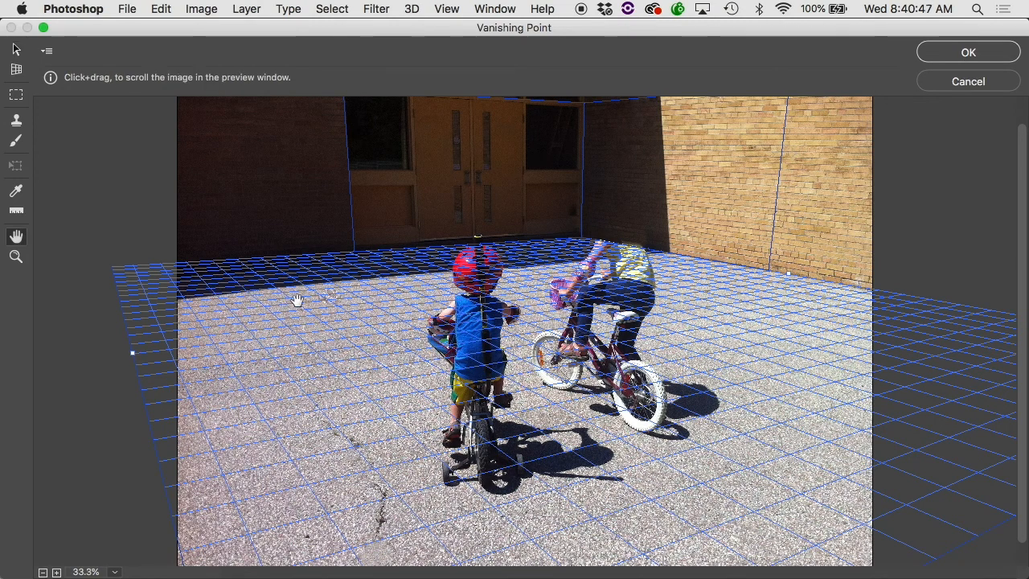
key("v")
left_click(16, 120)
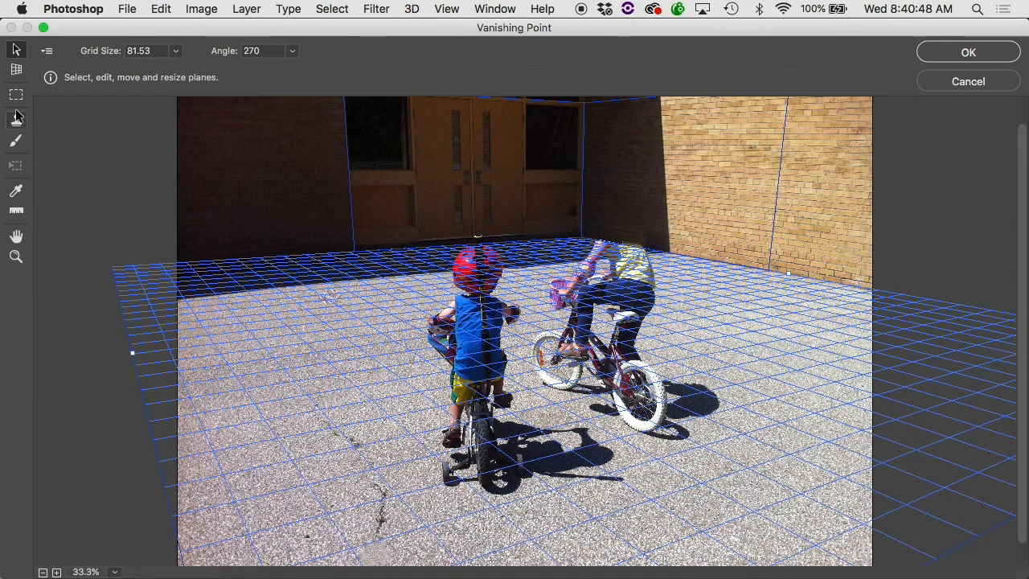
left_click(262, 303, "alt")
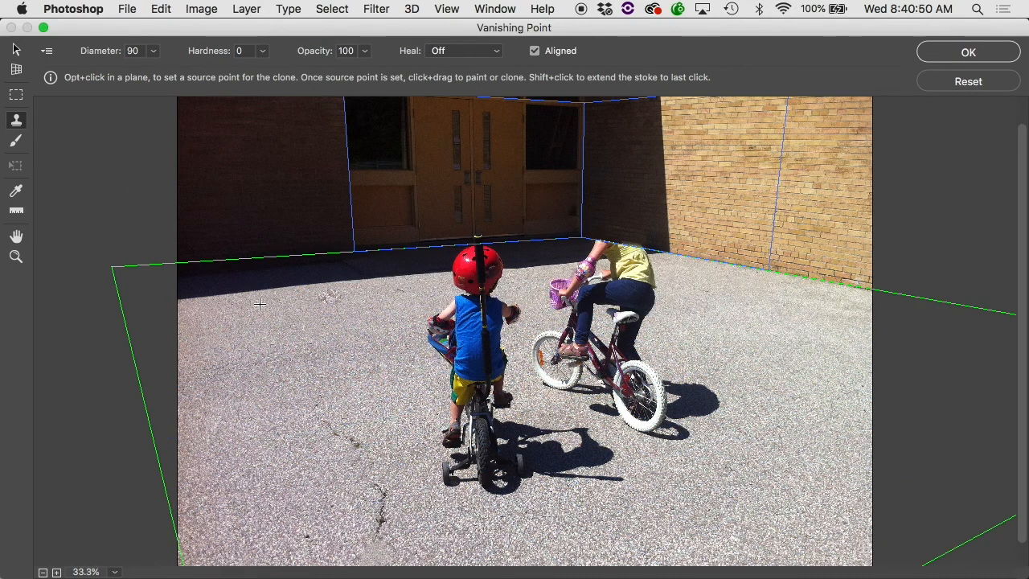
mouse_move(387, 493)
left_mouse_down()
mouse_move(364, 510)
mouse_move(396, 509)
left_mouse_up()
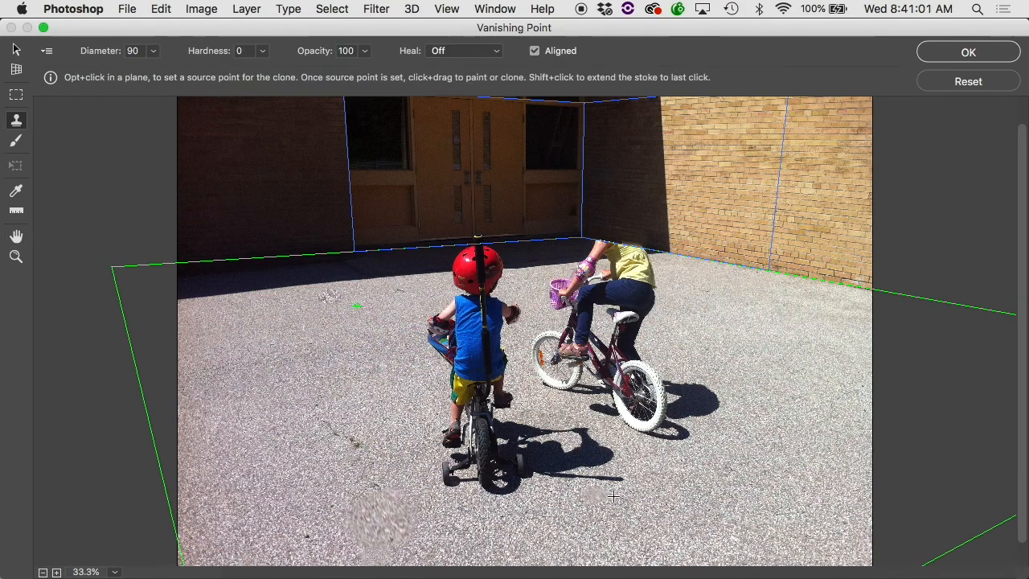
Sample the foreground pavement and clone it onto the distant pavement beside the building's shadow, enlarging the brush to 125 and 200
left_click(740, 519, "alt")
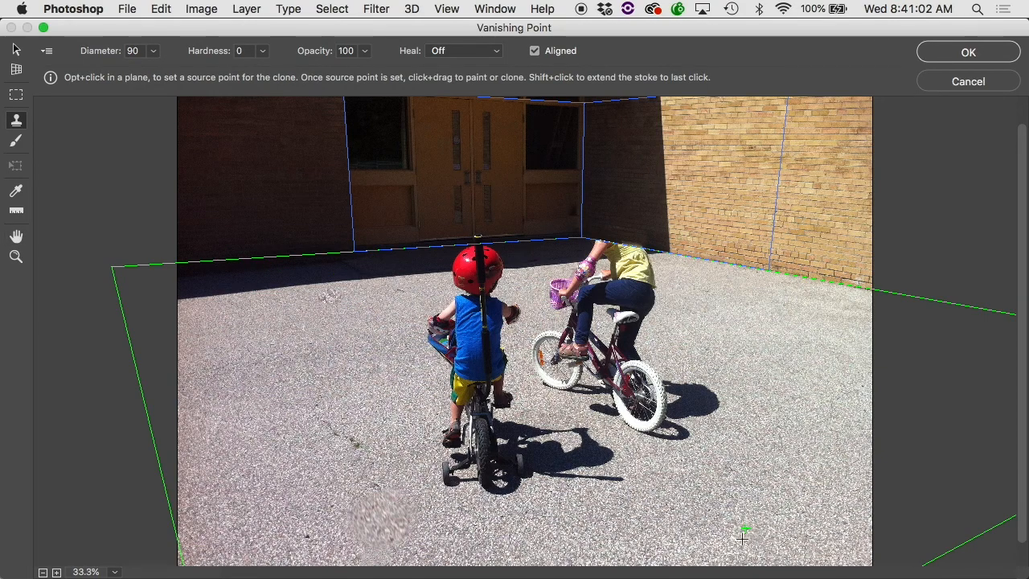
key("super+space")
left_click(308, 306, "super")
left_click(308, 305, "super")
left_click(308, 306, "super")
left_click_drag(318, 323, 333, 291)
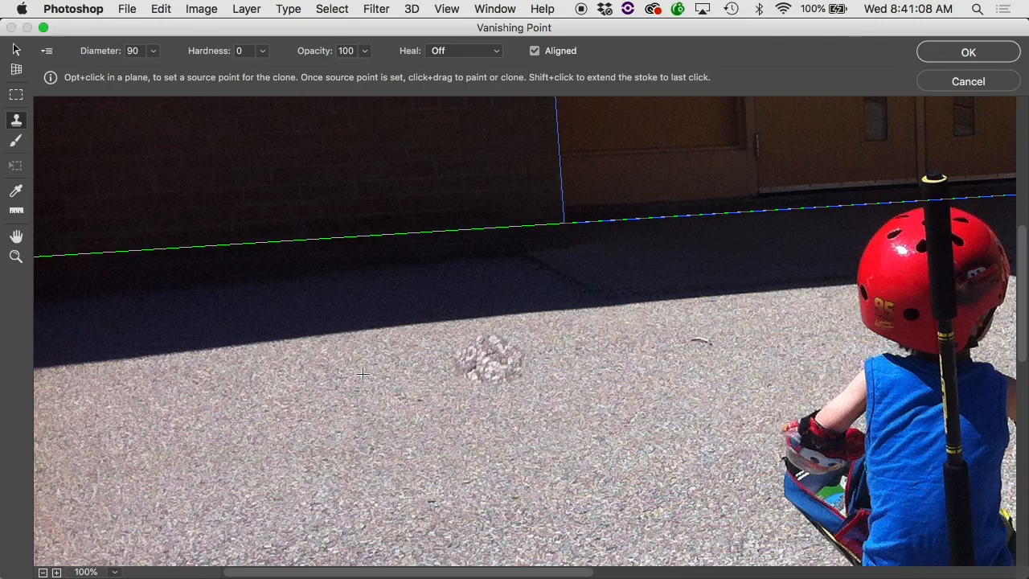
mouse_move(369, 386)
left_mouse_down()
mouse_move(321, 420)
mouse_move(333, 369)
mouse_move(374, 380)
mouse_move(368, 413)
mouse_move(318, 393)
mouse_move(353, 368)
mouse_move(340, 424)
mouse_move(326, 368)
left_mouse_up()
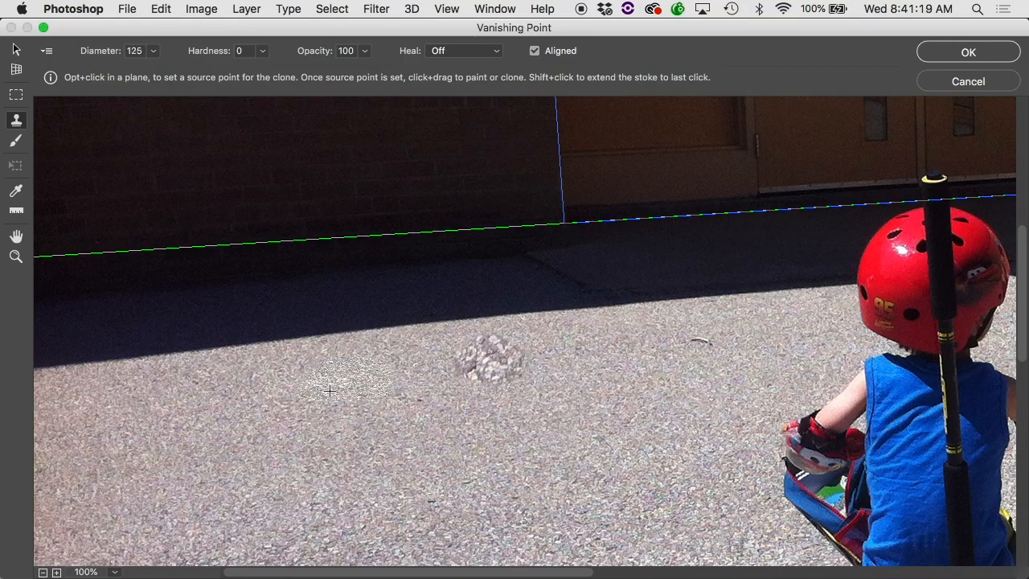
mouse_move(320, 377)
left_mouse_down()
mouse_move(259, 389)
mouse_move(364, 341)
mouse_move(309, 407)
left_mouse_up()
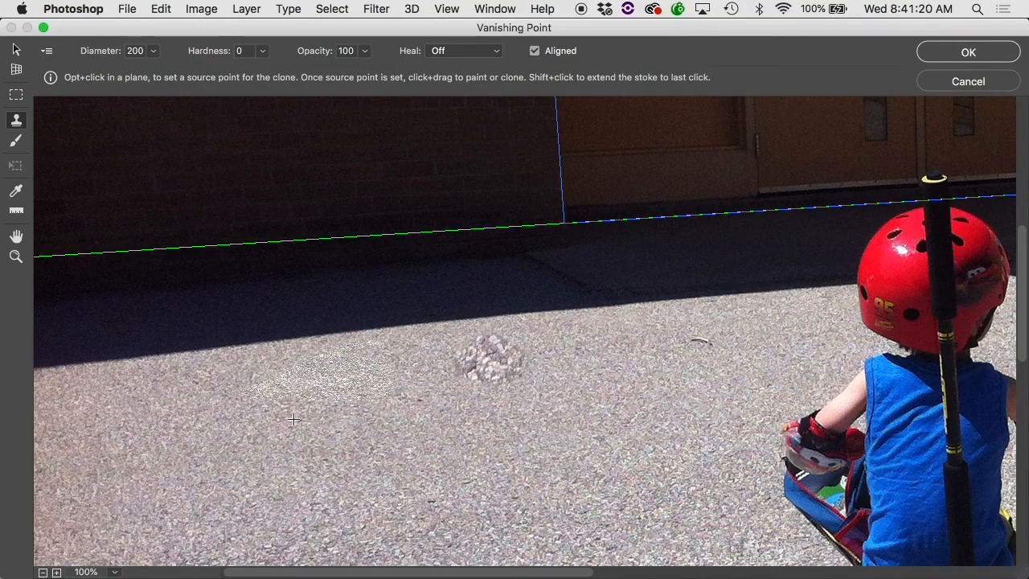
Sample clear pavement and clone it in perspective over the shadow beside the girl's rear wheel, undoing the last stroke
scroll(358, 392, "down", 8)
scroll(358, 392, "right", 4)
left_click(602, 376, "alt")
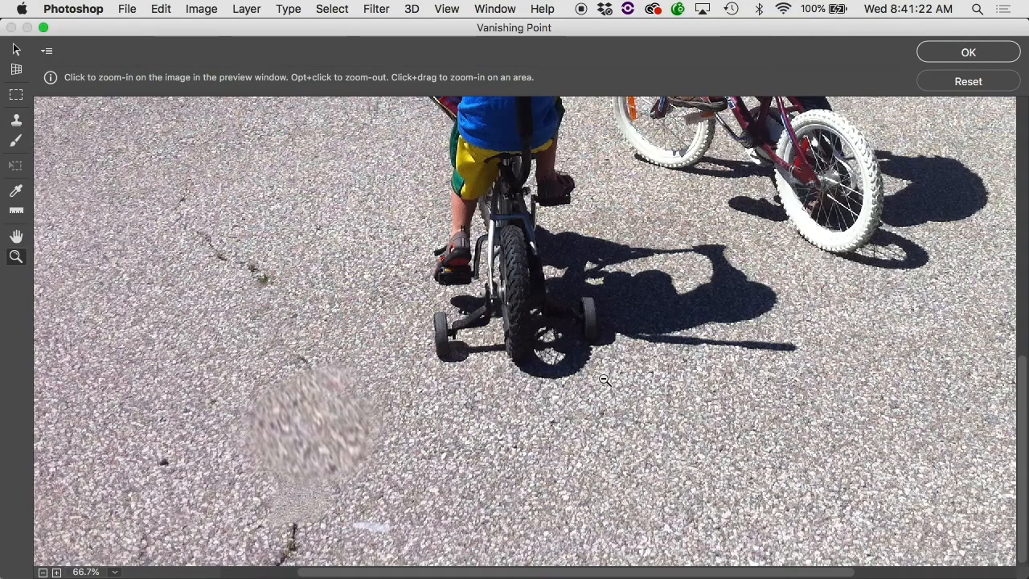
left_click(602, 376, "alt")
left_click(888, 534, "alt")
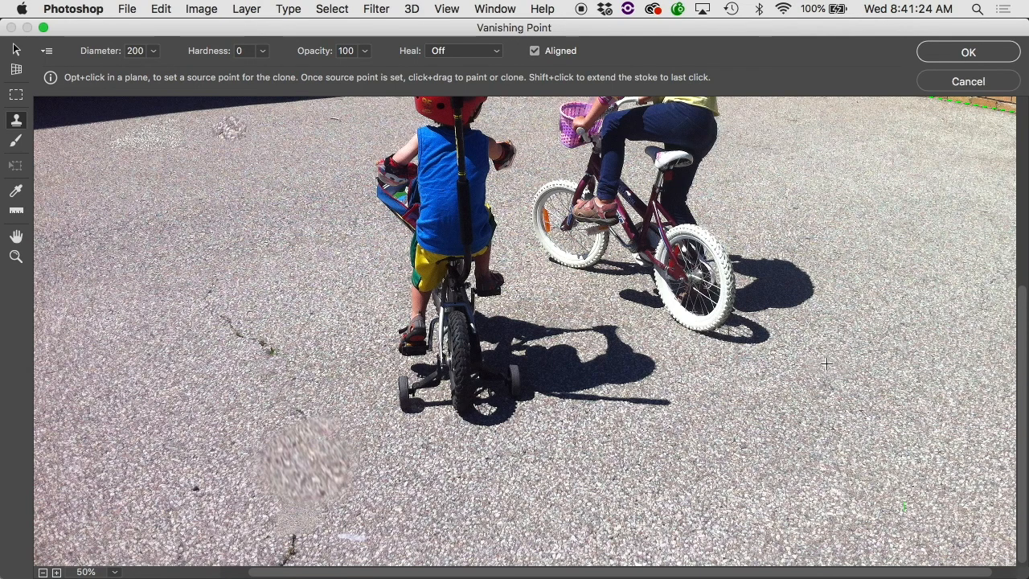
mouse_move(794, 354)
left_mouse_down()
mouse_move(708, 333)
mouse_move(769, 292)
mouse_move(802, 285)
mouse_move(792, 312)
left_mouse_up()
left_click(790, 124, "alt")
mouse_move(724, 211)
left_mouse_down()
mouse_move(707, 267)
mouse_move(746, 253)
mouse_move(716, 278)
mouse_move(860, 248)
mouse_move(722, 257)
mouse_move(757, 256)
mouse_move(733, 270)
mouse_move(795, 280)
left_mouse_up()
key("super+z")
left_click(860, 251, "alt")
scroll(789, 294, "up", 10)
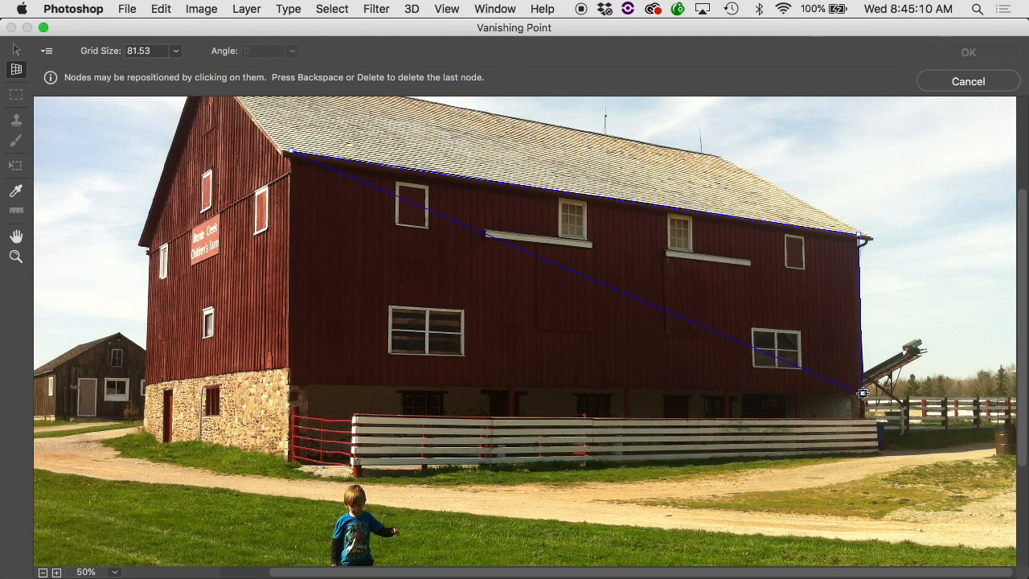
Complete the four-corner plane on the barn's long wall and extend its lower edge down to the ground
left_click(288, 384)
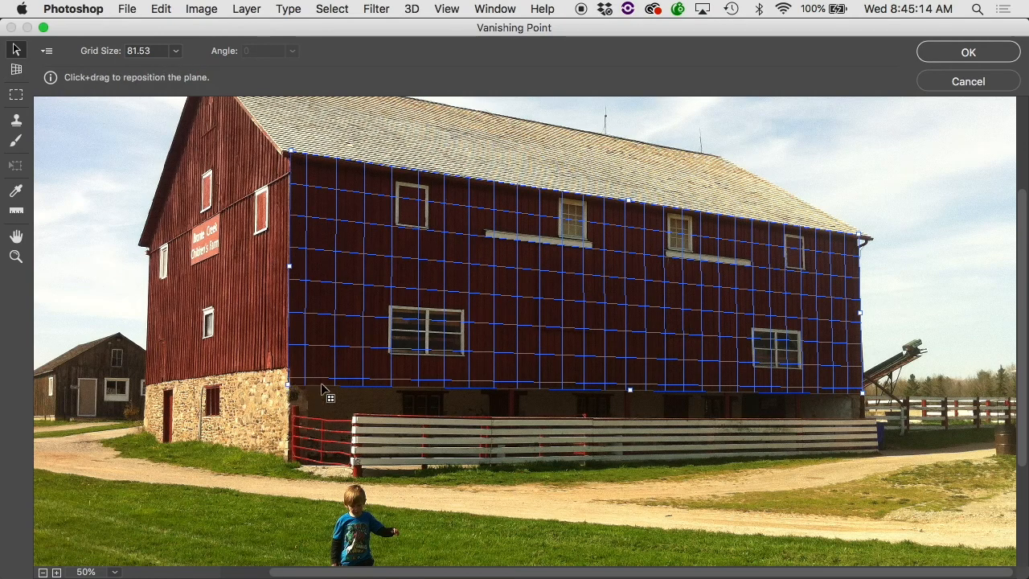
mouse_move(629, 390)
left_mouse_down()
mouse_move(626, 418)
mouse_move(625, 389)
left_mouse_up()
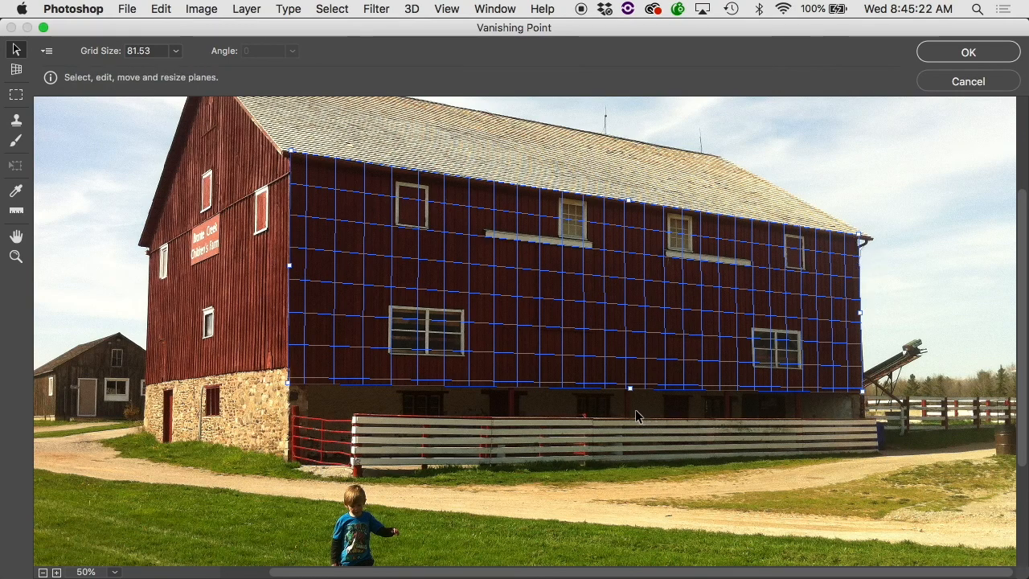
left_click_drag(629, 389, 625, 454)
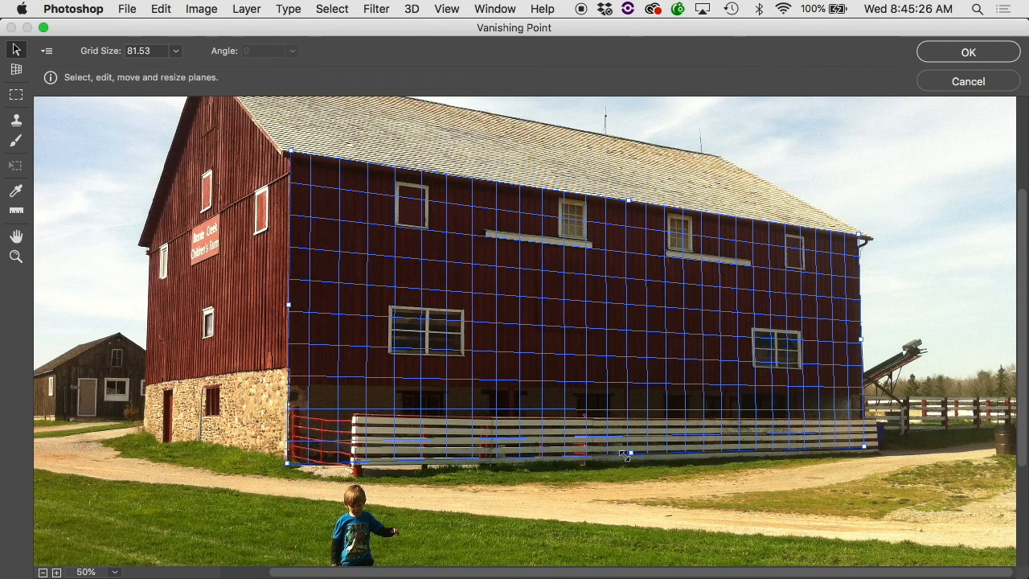
Tear off a perpendicular plane from the long wall's near edge and wrap it across the barn's gable side
scroll(419, 342, "up", 5)
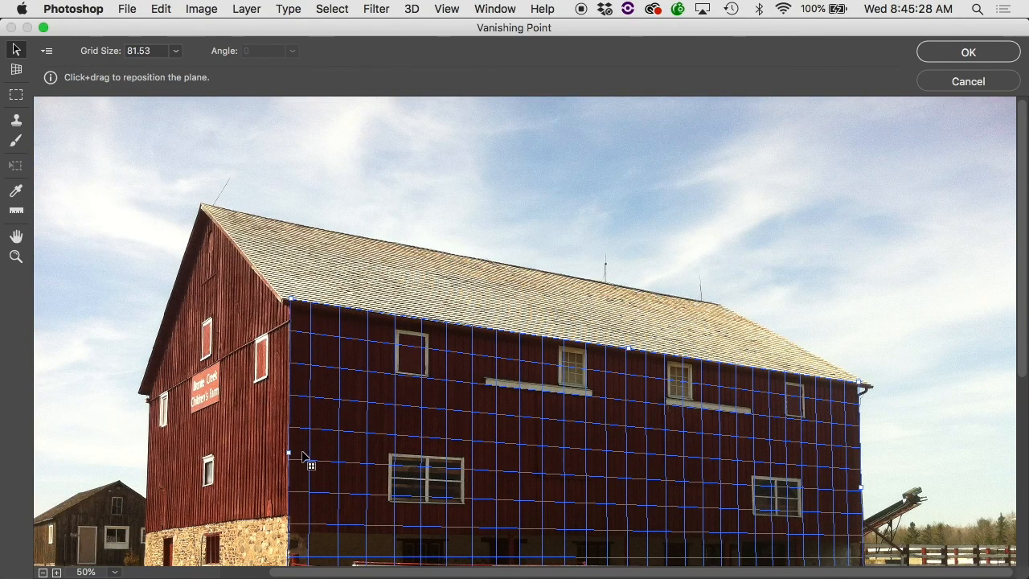
key("alt")
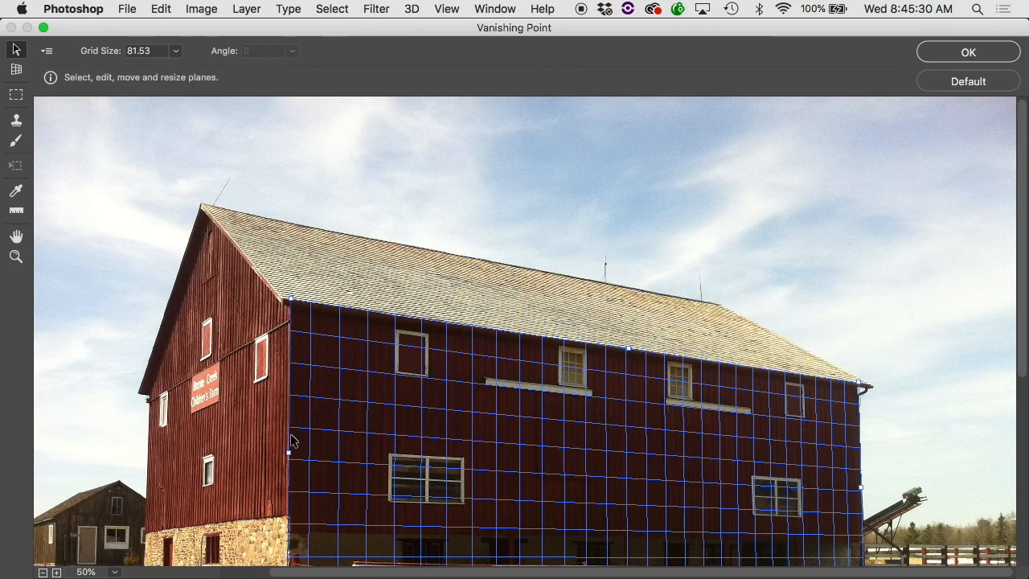
left_click_drag(290, 456, 151, 479)
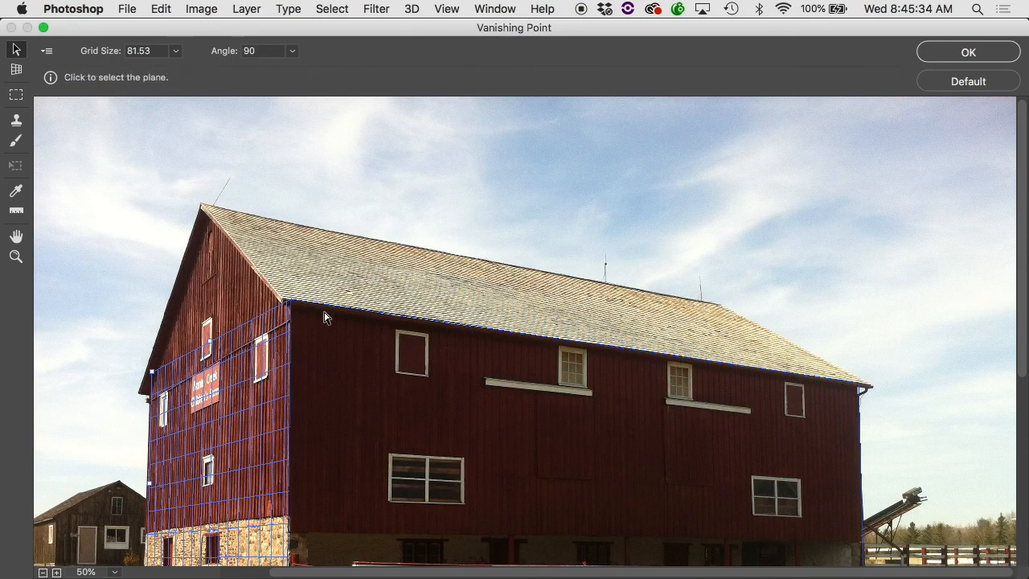
Tear off a plane from the long wall's upper edge, rotate it to 237.02 degrees and extend it to the roof ridge
left_click(373, 330)
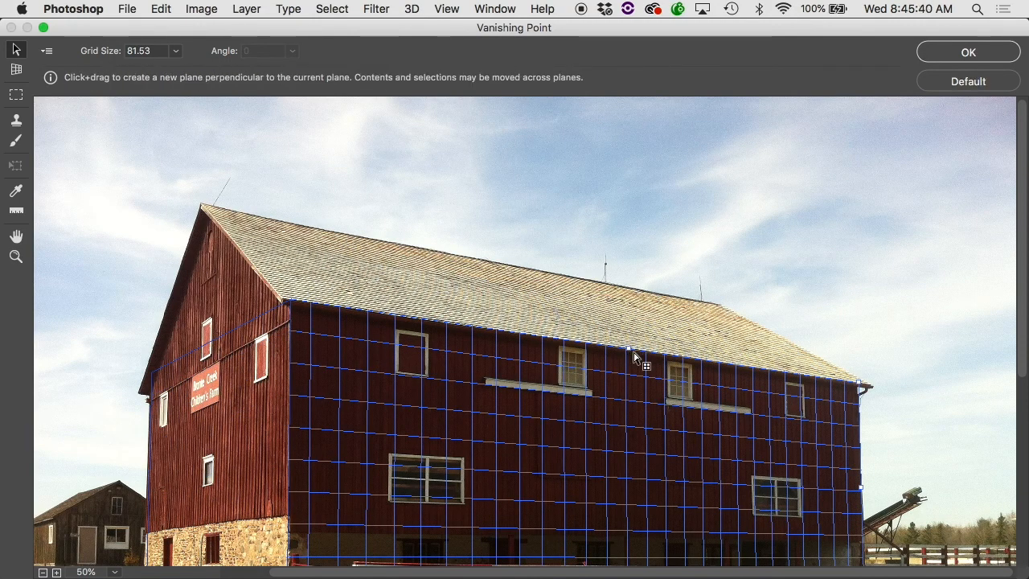
left_click_drag(634, 355, 526, 325)
left_click_drag(223, 54, 195, 56)
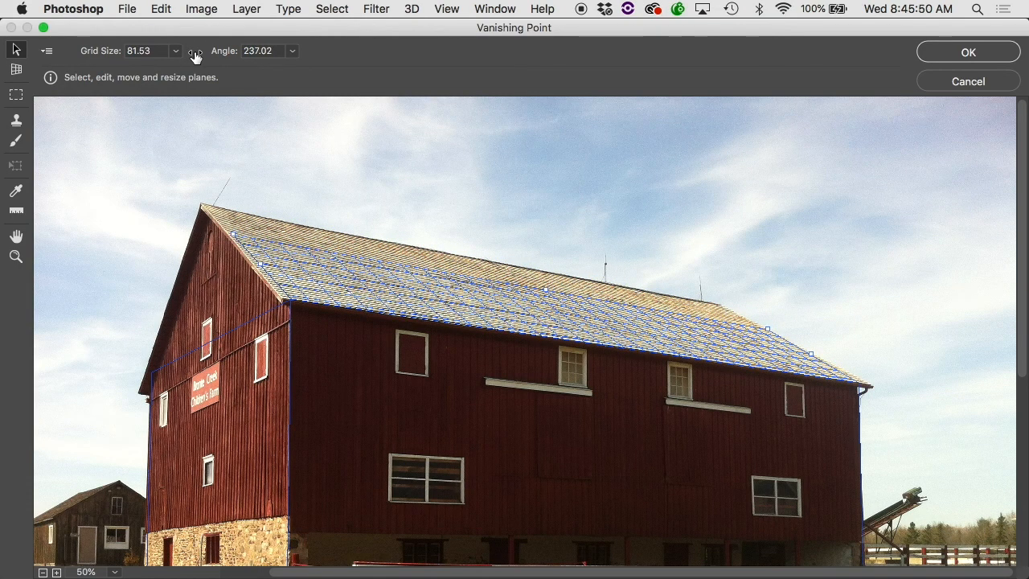
left_click_drag(546, 288, 535, 266)
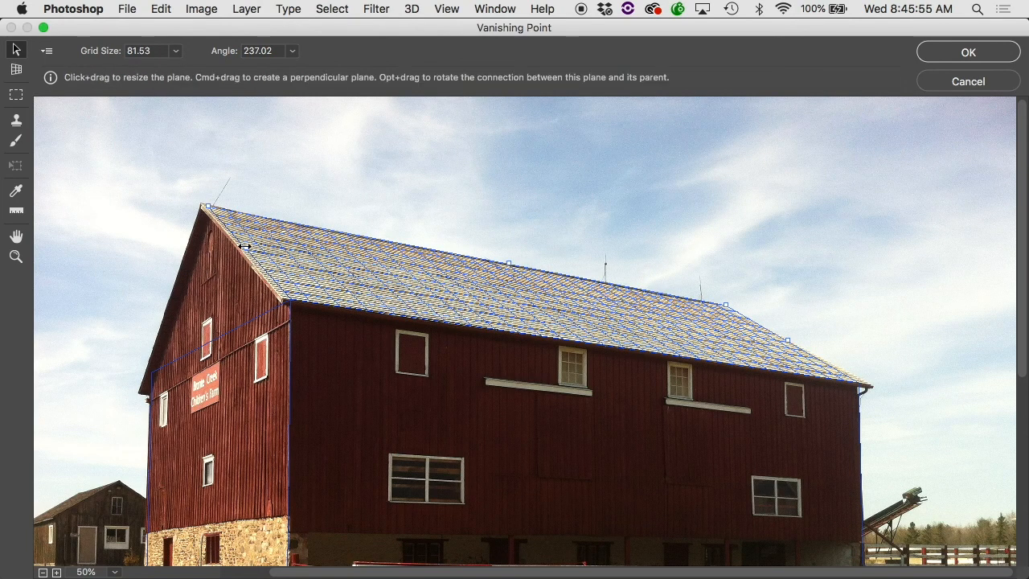
left_click_drag(245, 254, 244, 253)
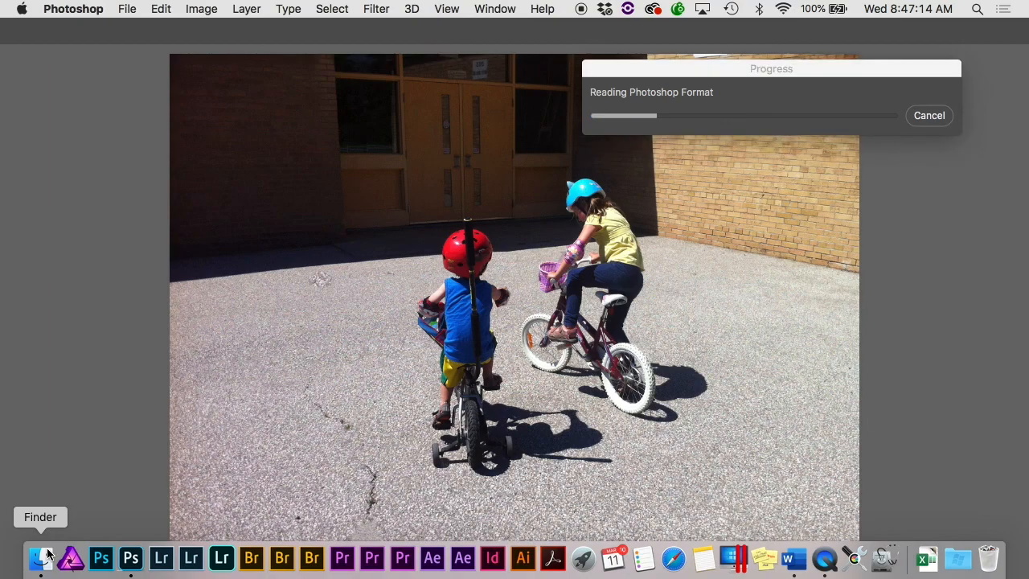
Switch to Finder to preview the finished OWL_MAY20 cover file, and return to the layered cover in Photoshop
left_click(41, 556)
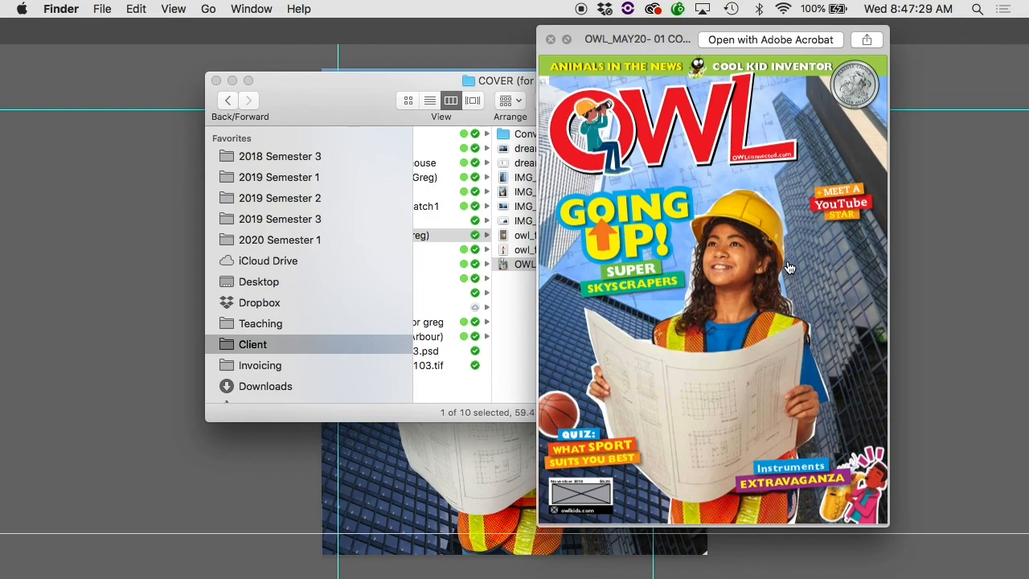
left_click(482, 462)
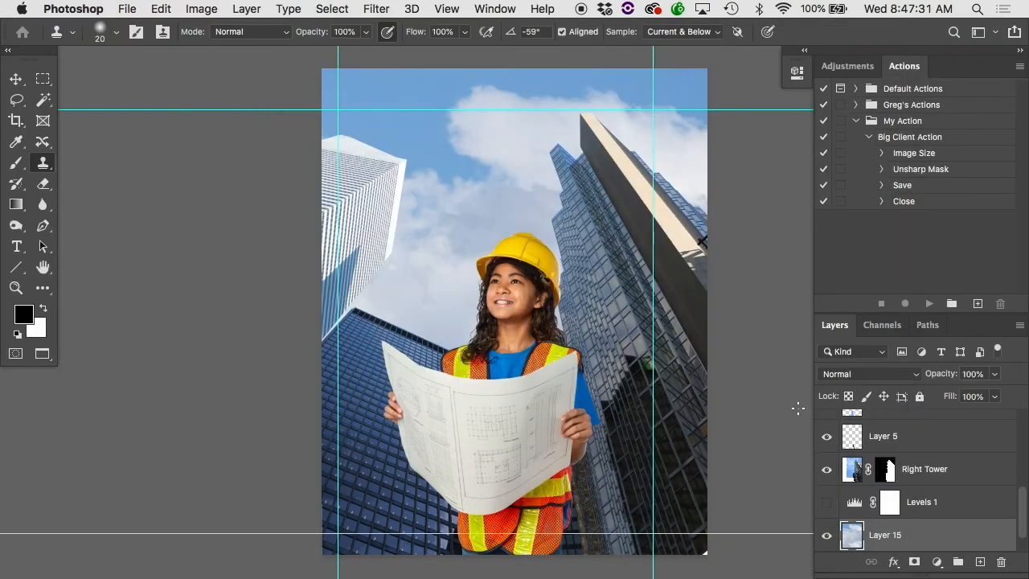
Isolate the Right Tower layer and compare it with the original photo on the Background layer
left_click(826, 468, "alt")
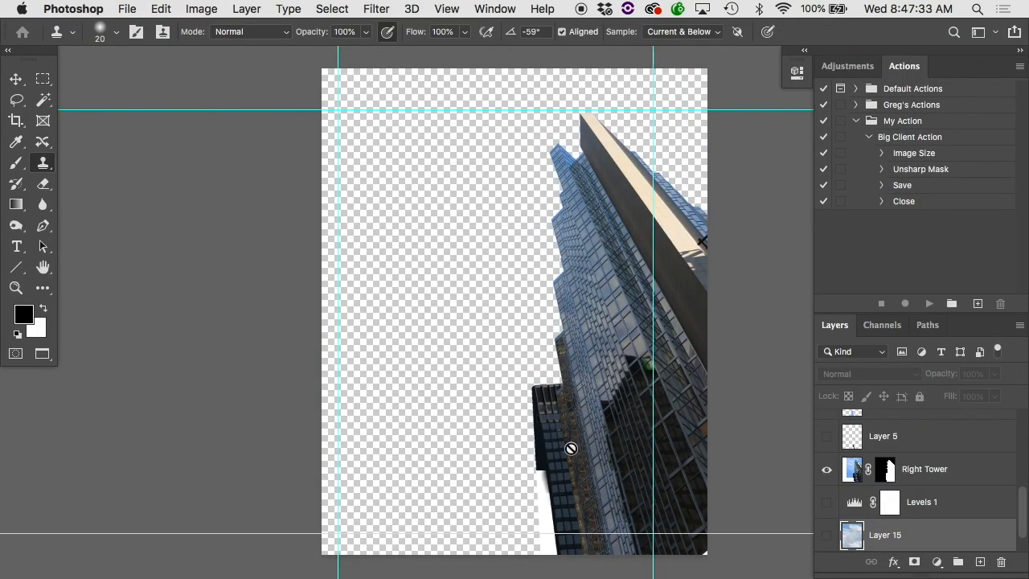
scroll(857, 466, "down", 1)
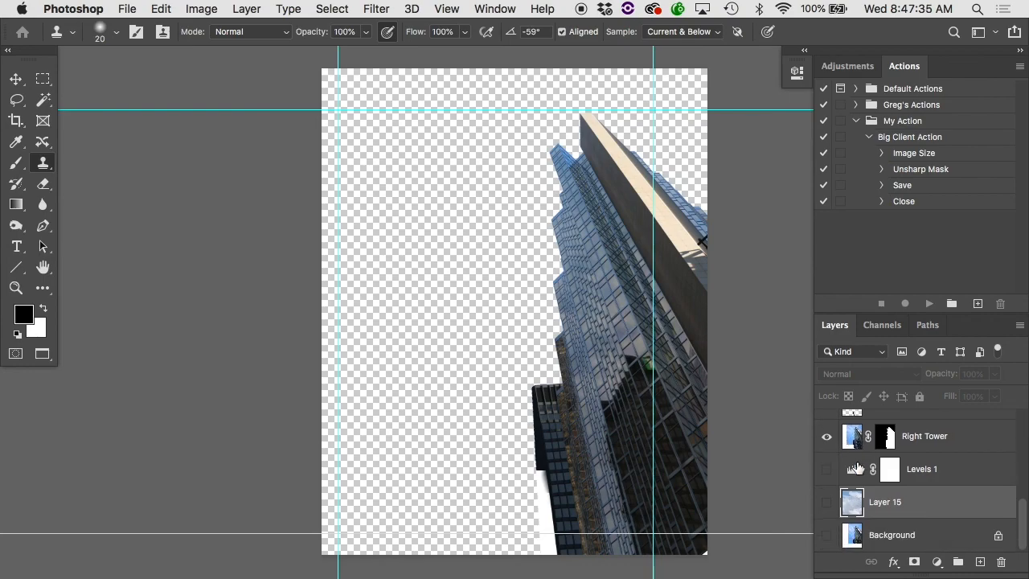
left_click(827, 535)
left_click(828, 437)
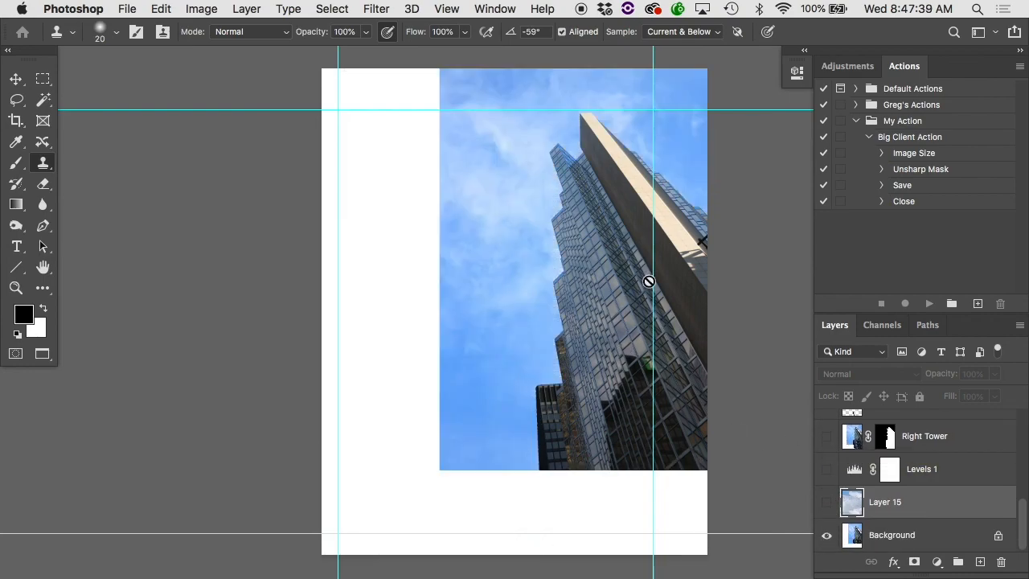
left_click(827, 437)
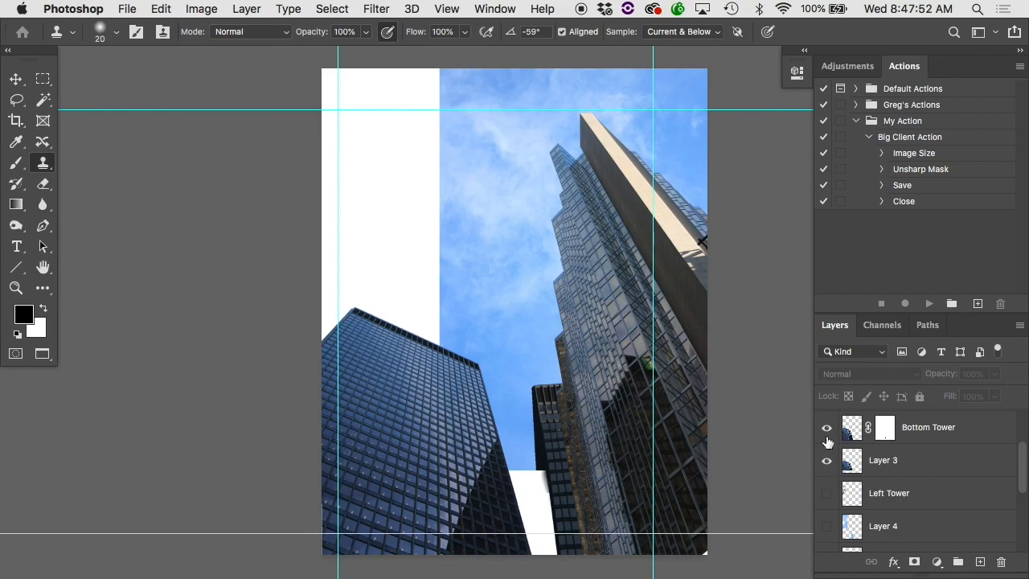
Toggle the Bottom Tower layer's visibility over Layer 3 to compare the extended building with the original
left_click(827, 465)
left_click(829, 432)
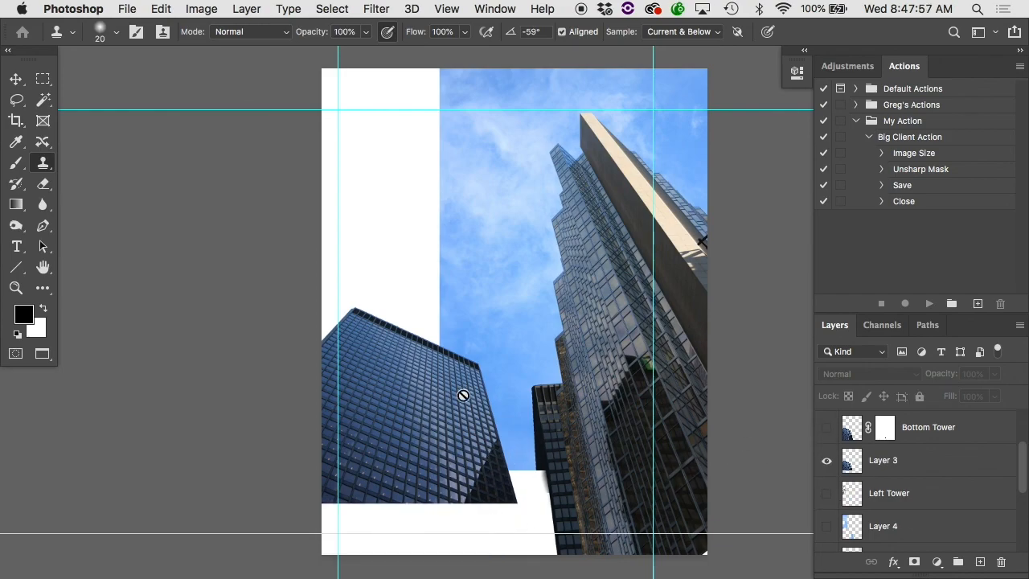
left_click(828, 430)
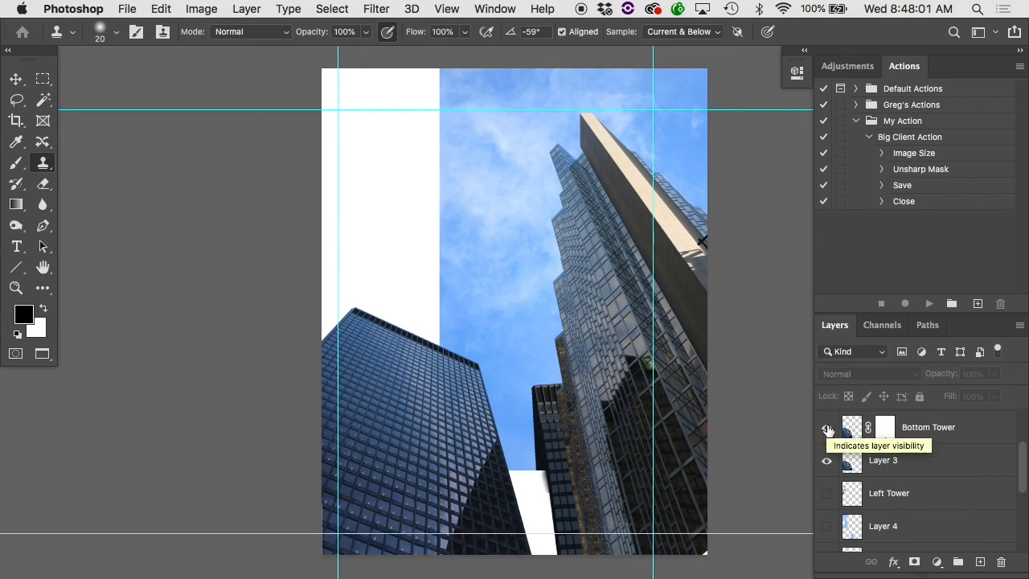
Inspect the extended windows of the bottom tower up close and close the cover document without saving
left_click(443, 508, "super")
left_click(426, 512, "super")
left_click(425, 512, "super")
left_click_drag(427, 507, 648, 322)
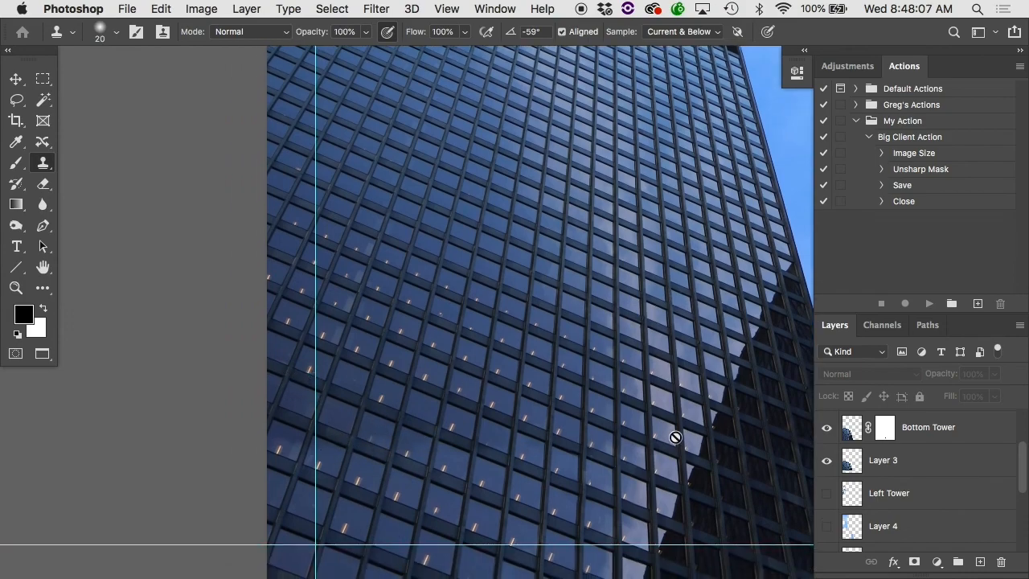
scroll(522, 280, "down", 3)
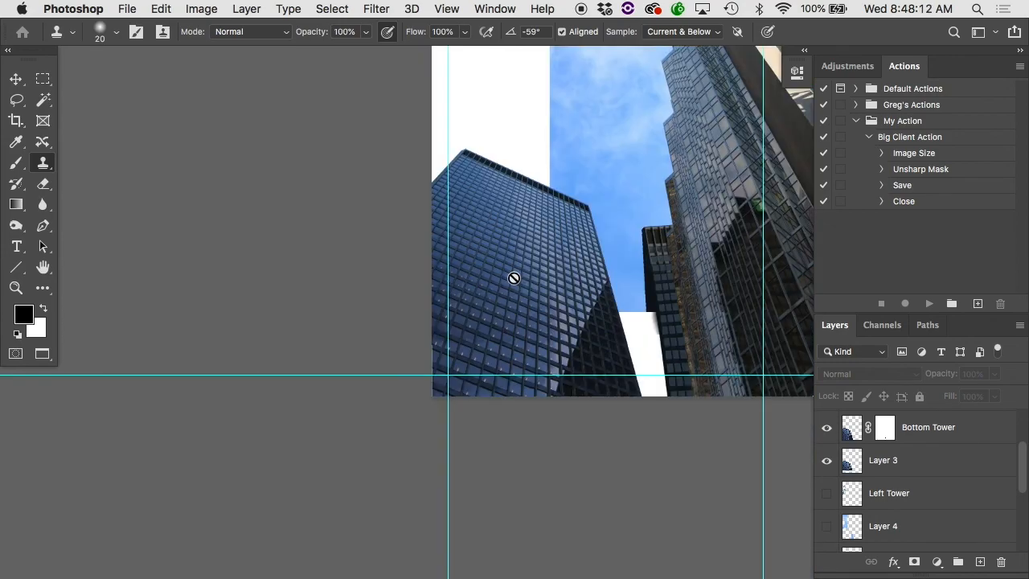
key("super+w")
key("super+d")
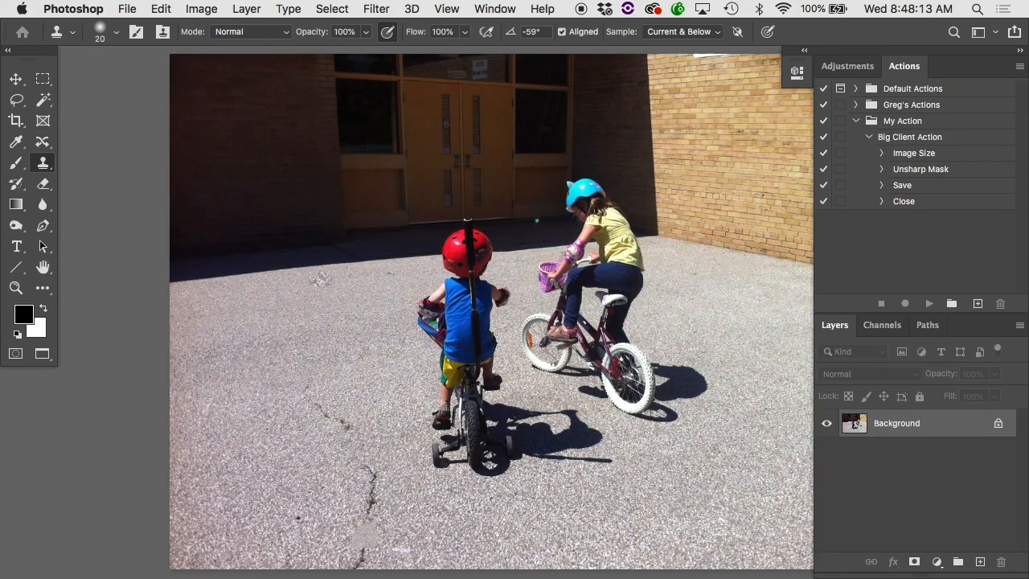